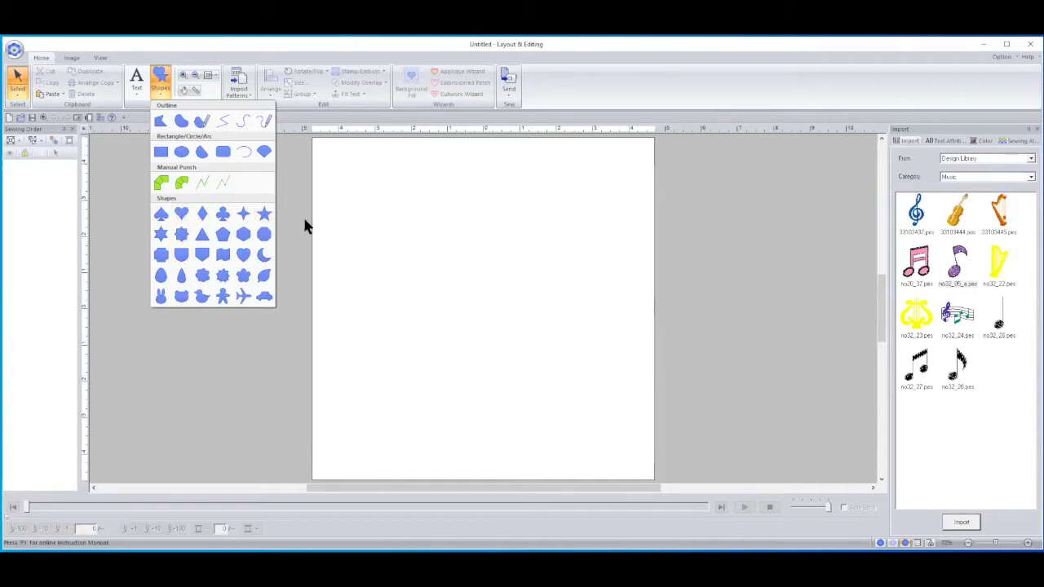
# Draw a heart about 4.9 inches wide and 5 inches high in the page's upper-left area and fill it with red thread
pyautogui.click(181, 214)
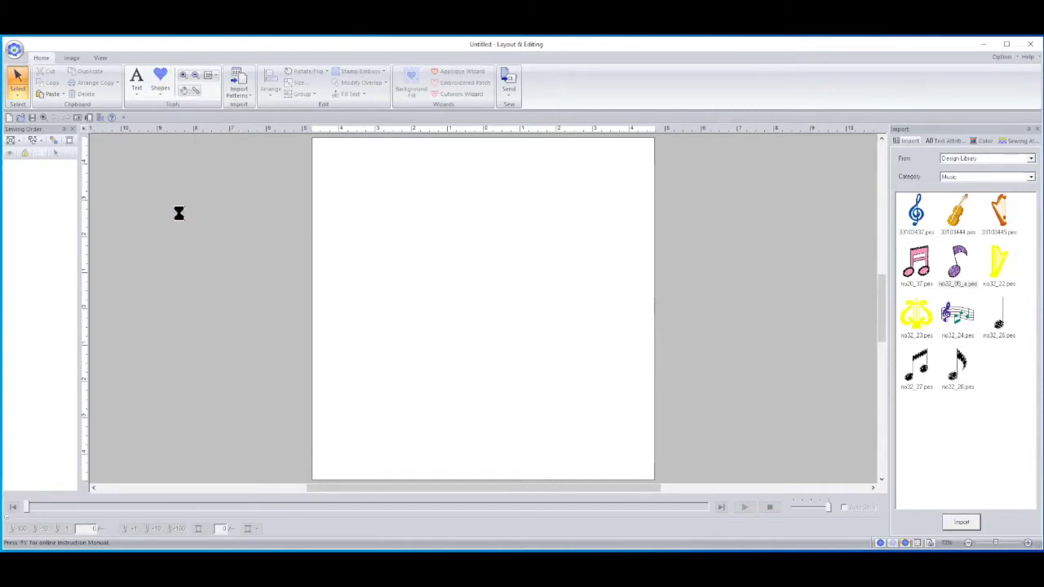
pyautogui.moveTo(323, 173); pyautogui.dragTo(496, 335)
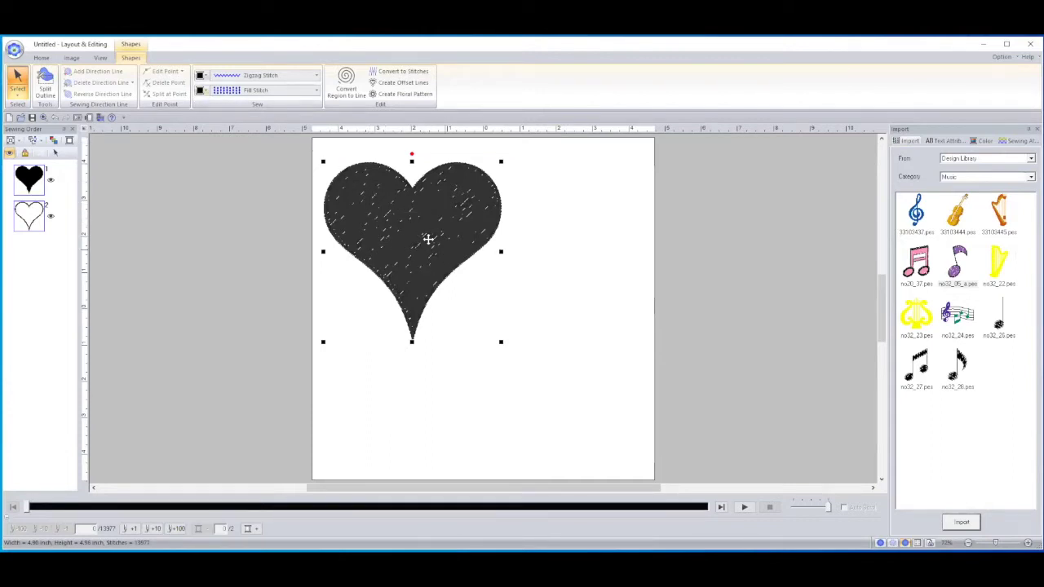
pyautogui.click(199, 91)
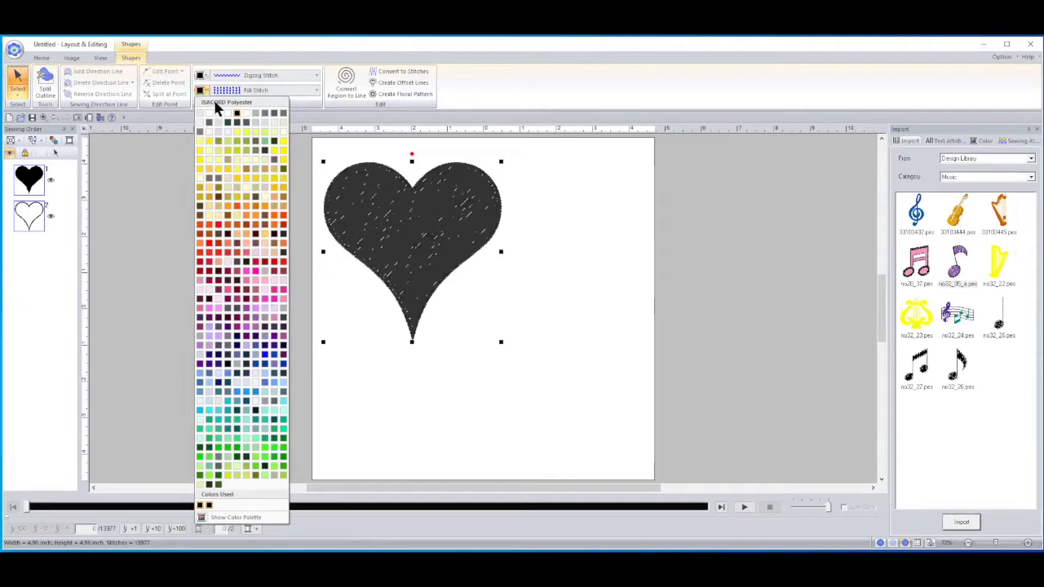
pyautogui.click(218, 253)
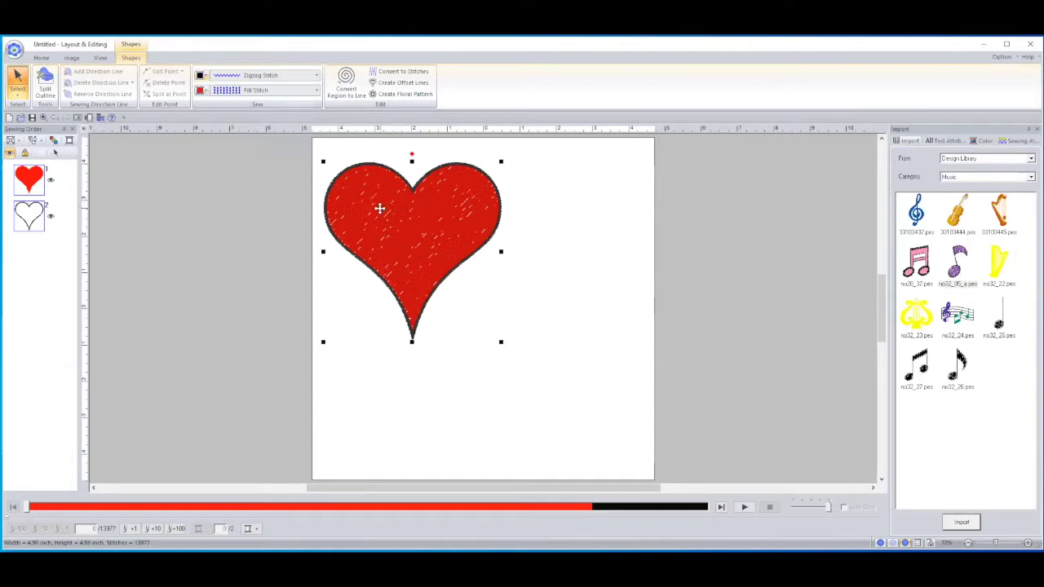
# Move the red heart down and across to the right-hand part of the page, around mid-height, and deselect it
pyautogui.moveTo(382, 220); pyautogui.dragTo(491, 282)
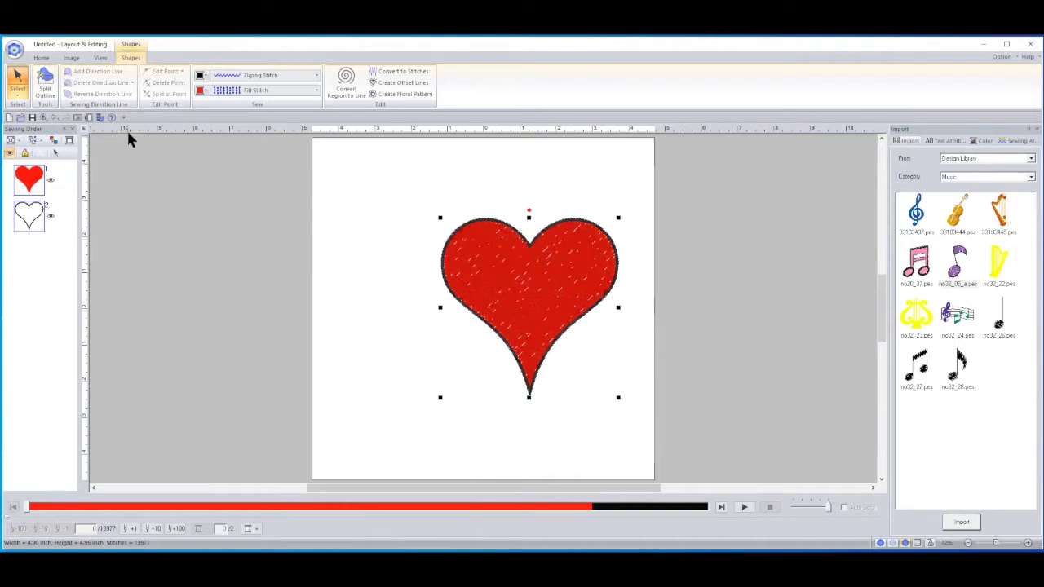
pyautogui.click(43, 58)
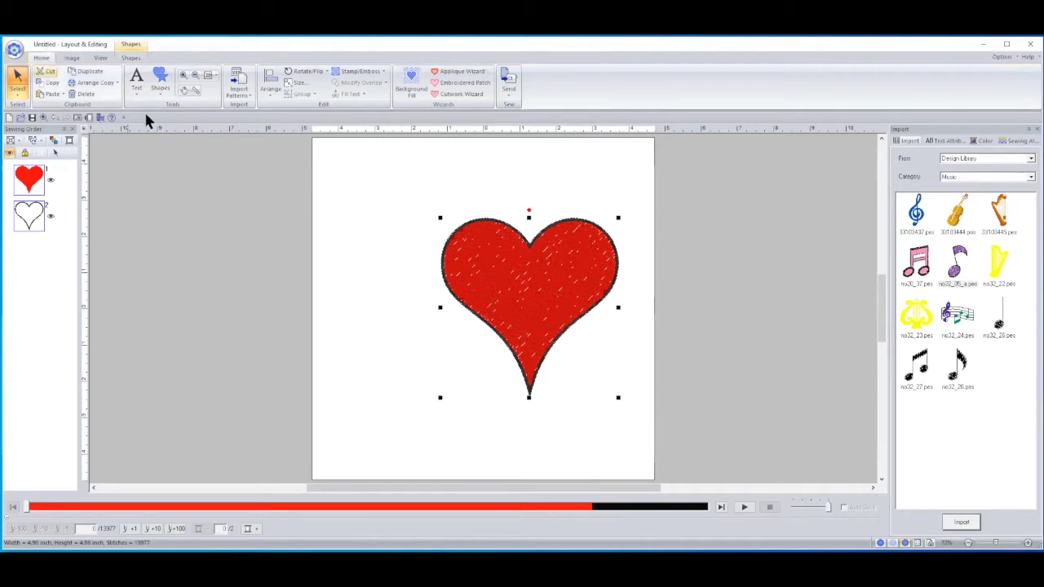
pyautogui.click(186, 220)
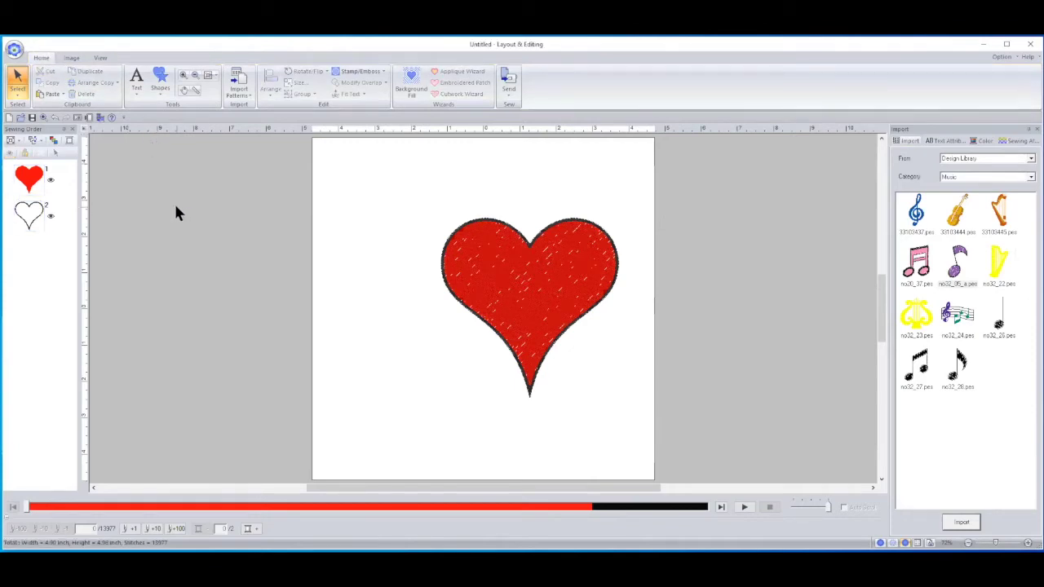
# Draw a five-pointed star about 5.6 by 6.3 inches overlapping the heart's left side and fill it with green thread
pyautogui.click(160, 79)
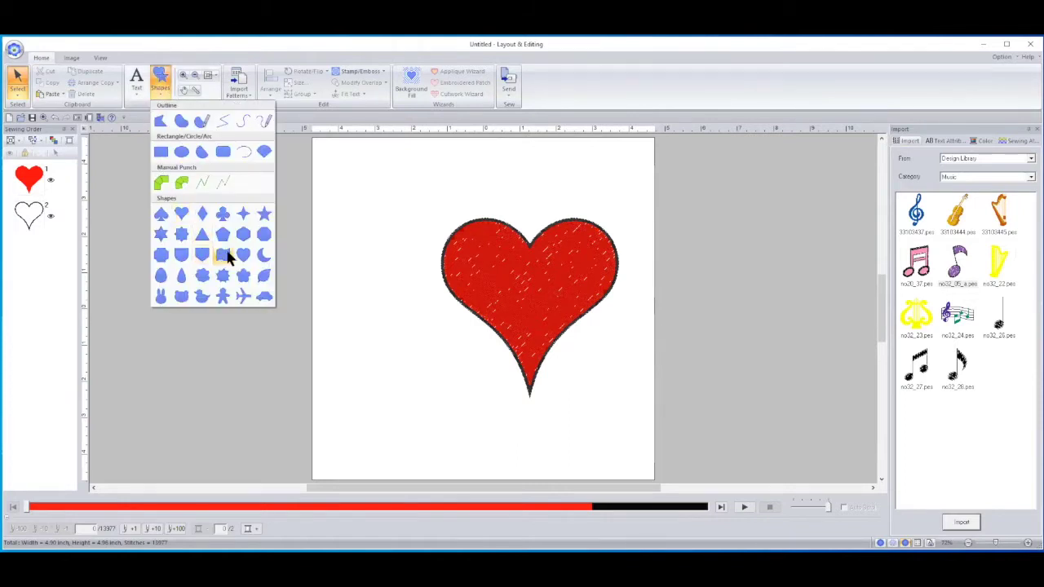
pyautogui.click(264, 213)
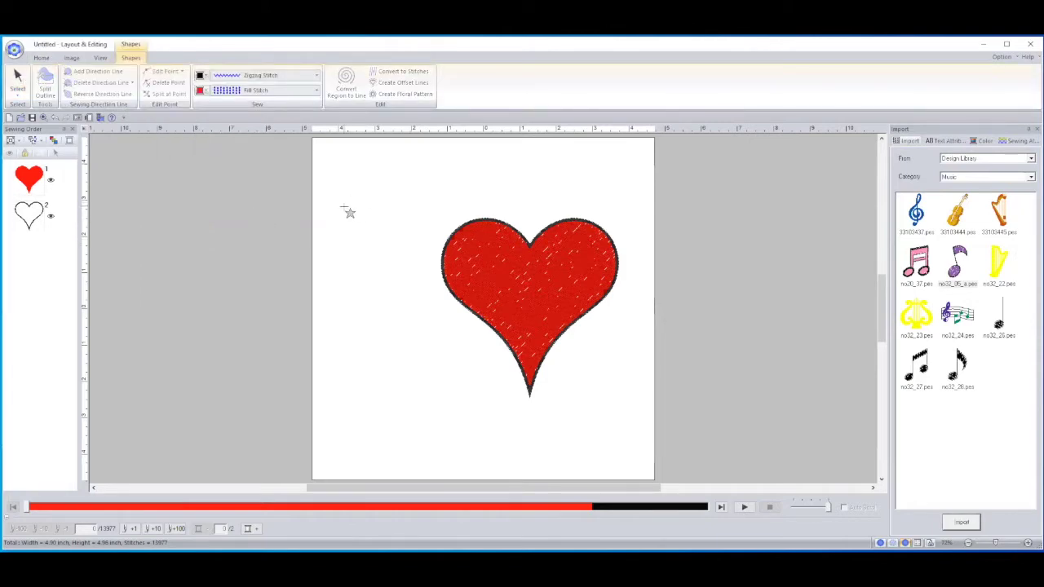
pyautogui.moveTo(345, 208); pyautogui.dragTo(537, 419)
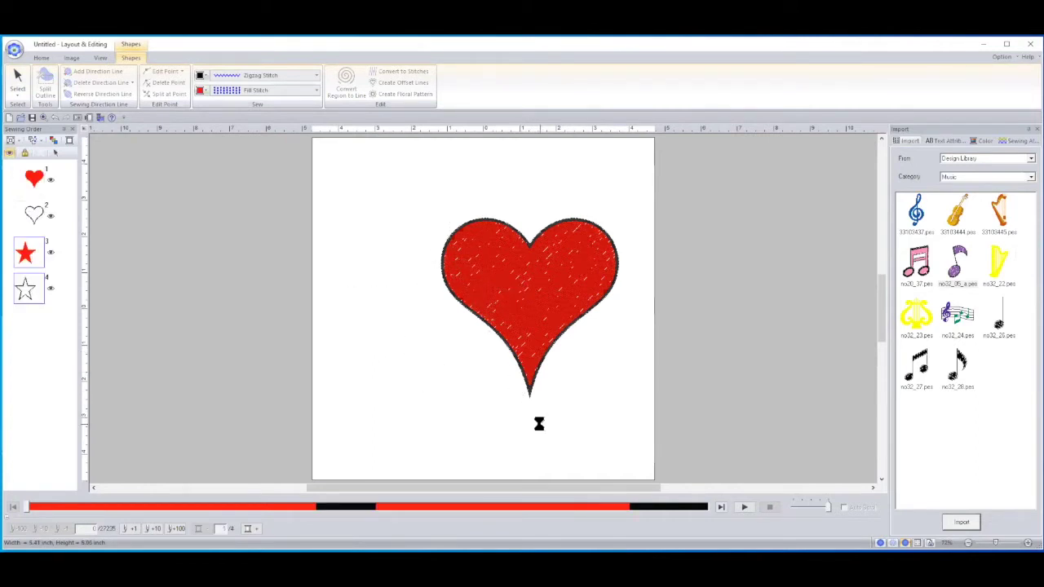
pyautogui.click(201, 91)
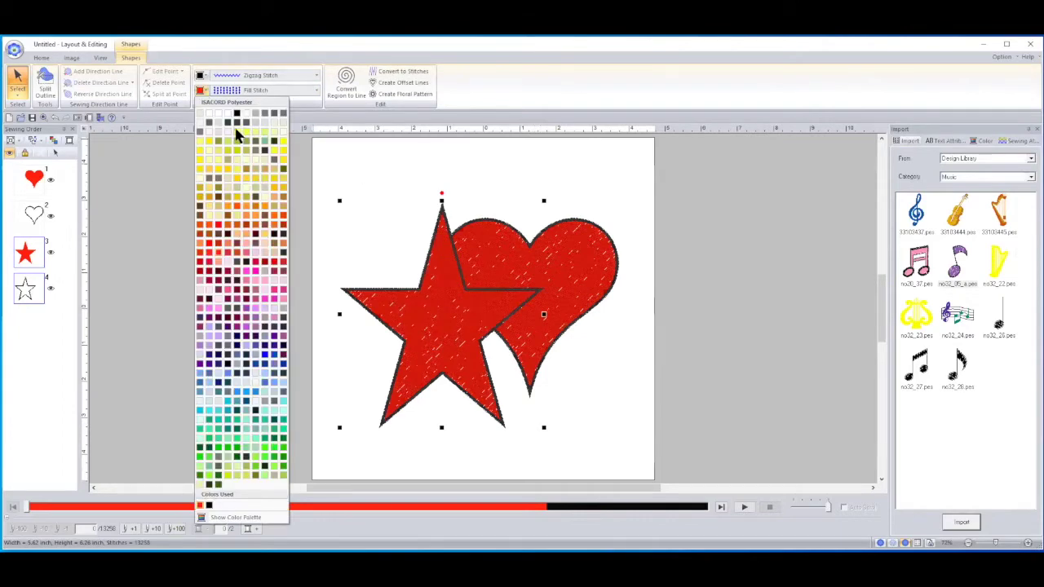
pyautogui.click(280, 458)
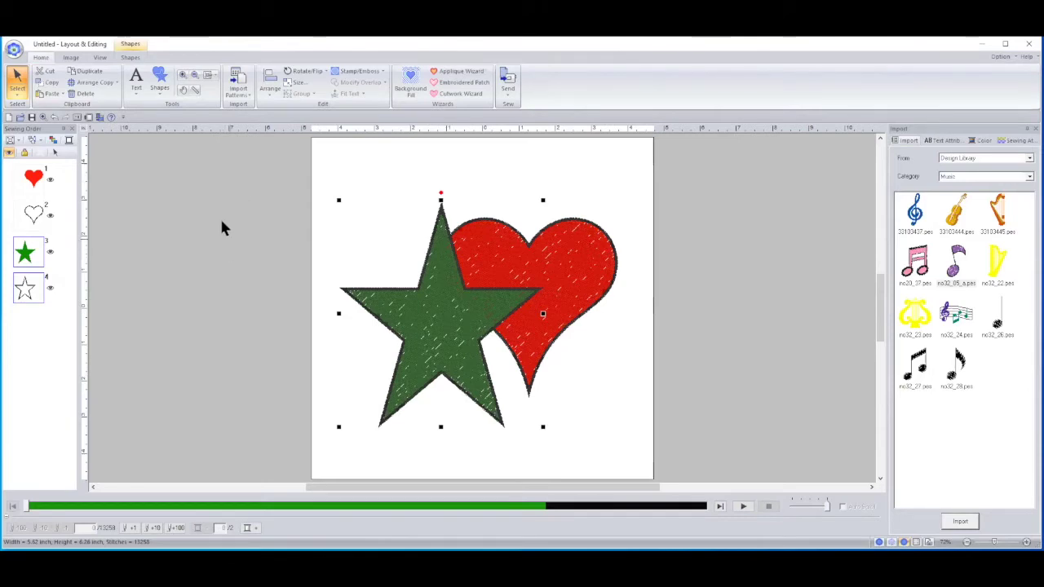
pyautogui.click(753, 243)
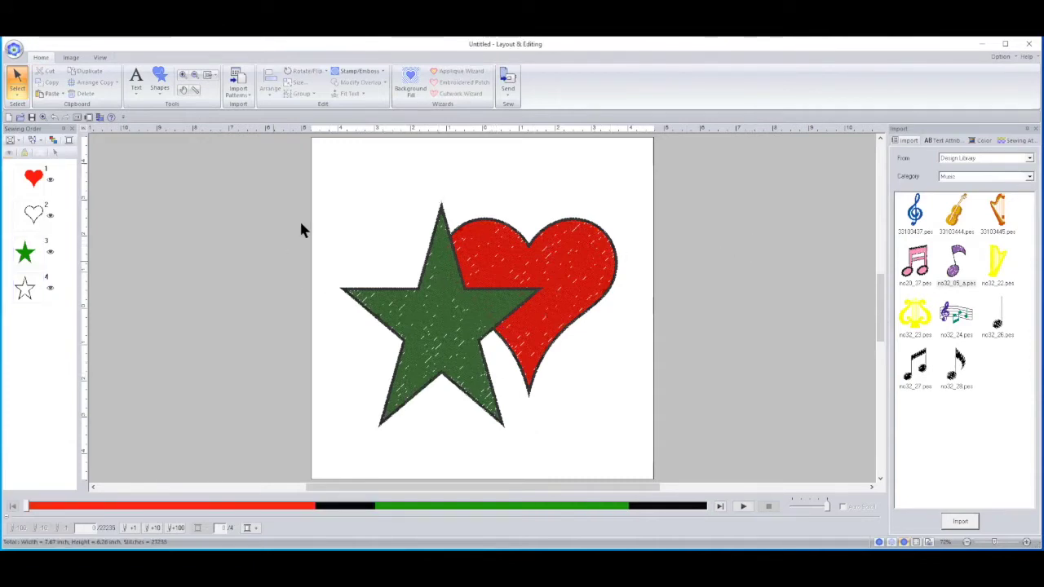
# Remove the overlap between the heart and the star, and check the trimmed heart in the sewing order
pyautogui.moveTo(322, 156); pyautogui.dragTo(648, 457)
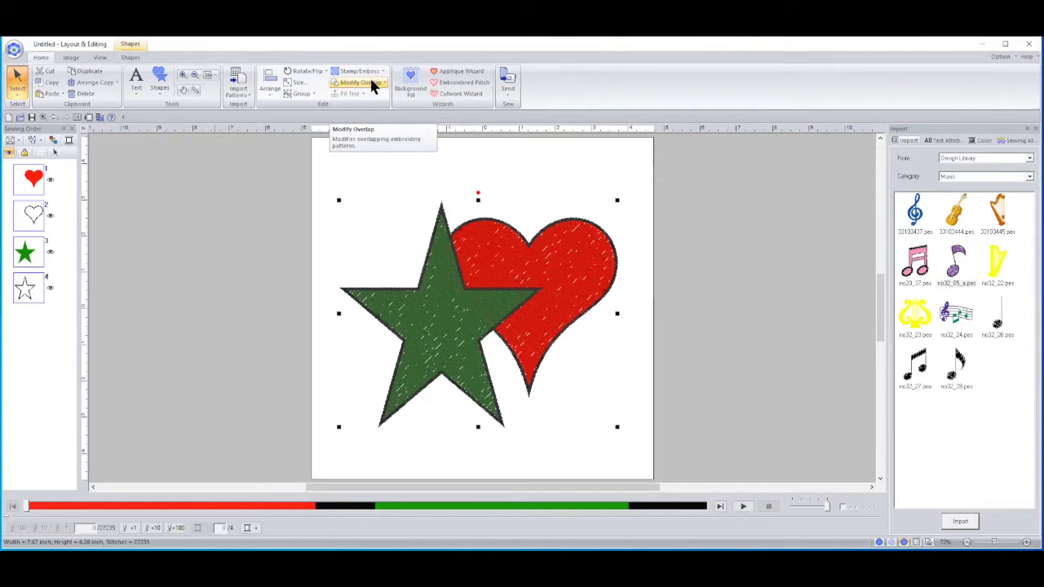
pyautogui.click(371, 83)
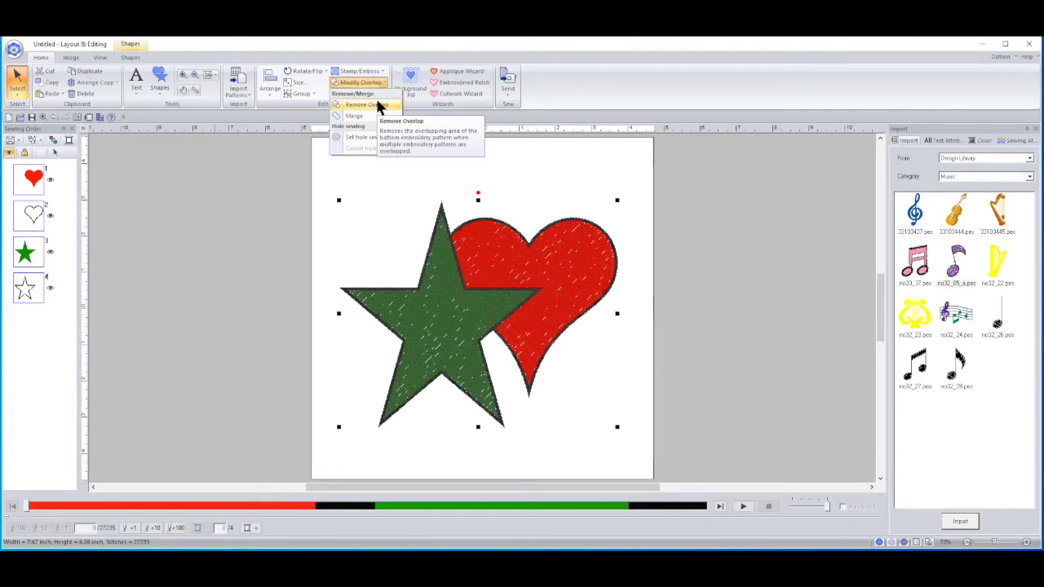
pyautogui.click(378, 107)
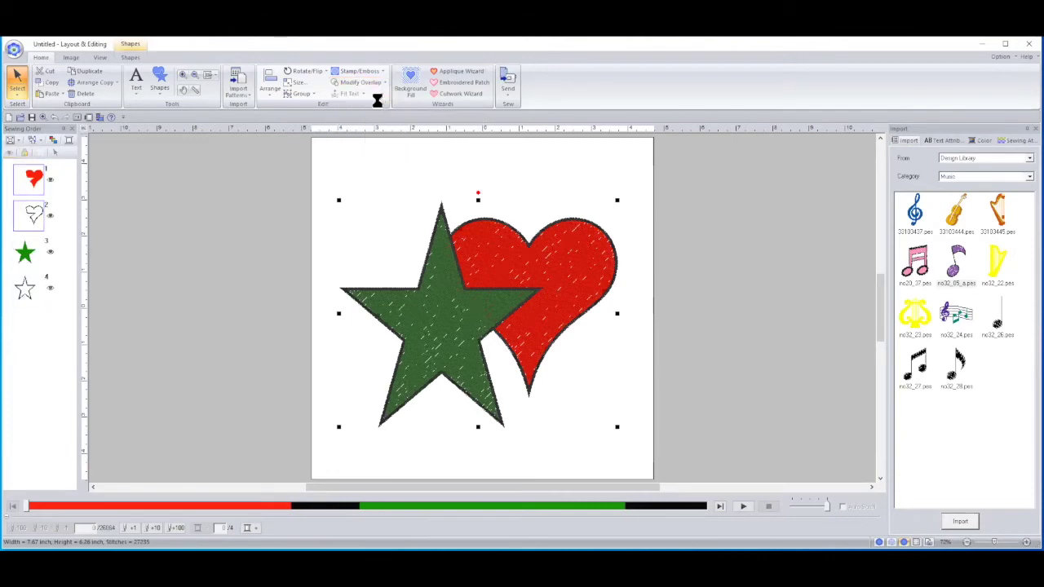
pyautogui.click(27, 168)
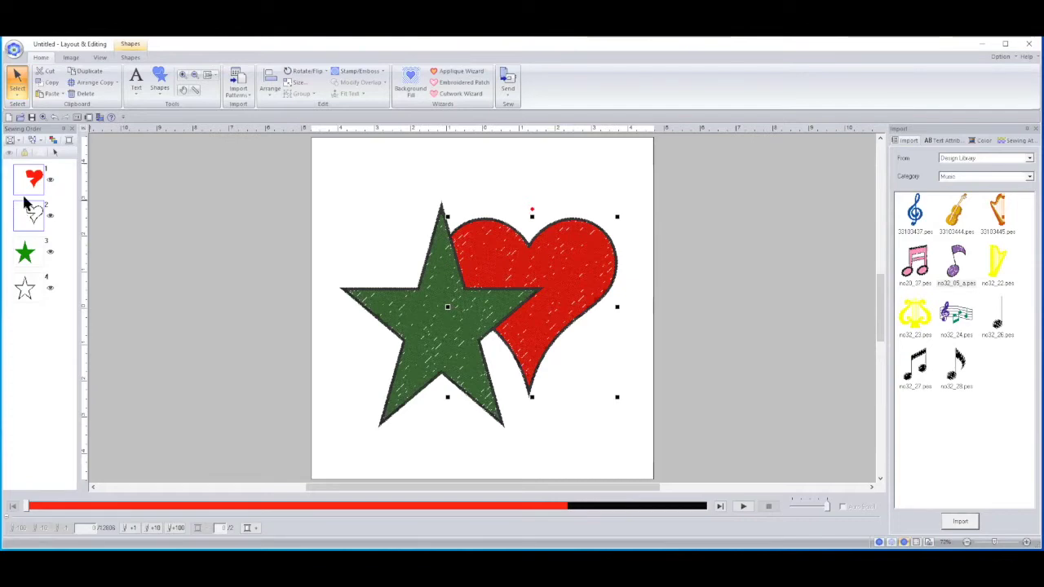
pyautogui.click(214, 181)
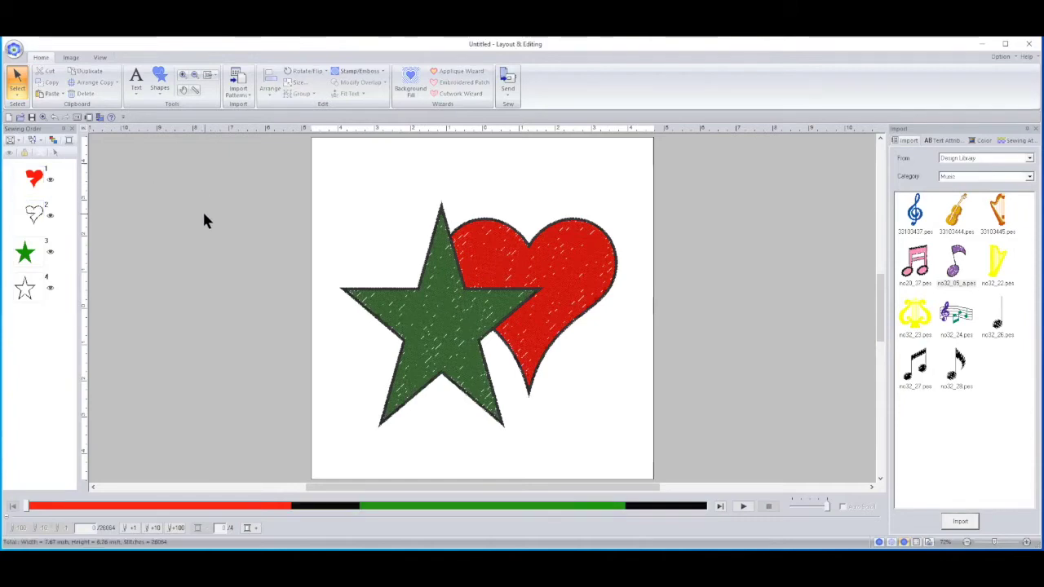
# Draw a gingerbread-man shape about 1.7 by 2.3 inches over the heart and star's tip, and fill it with blue thread
pyautogui.click(159, 81)
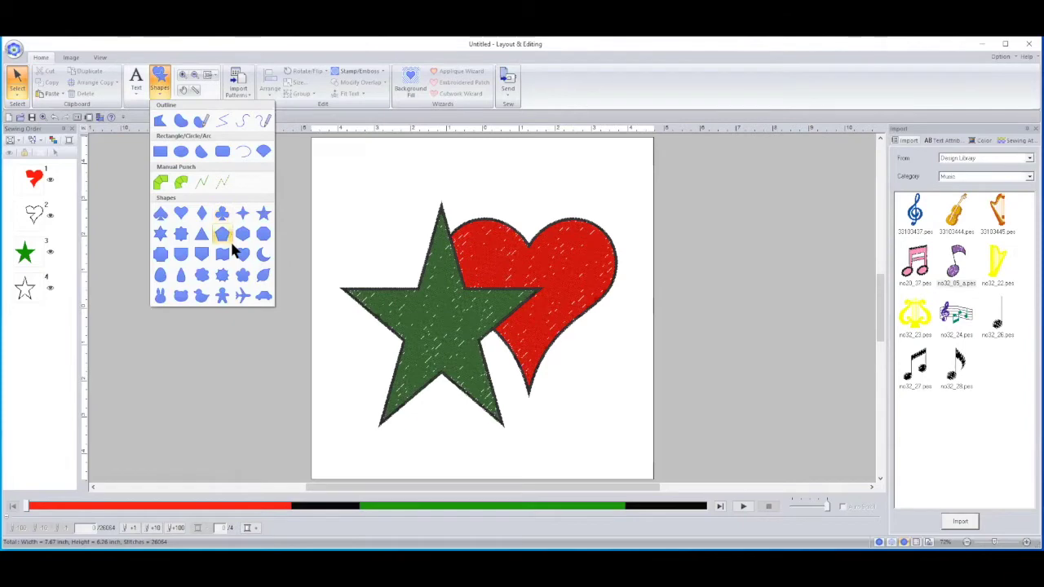
pyautogui.click(222, 297)
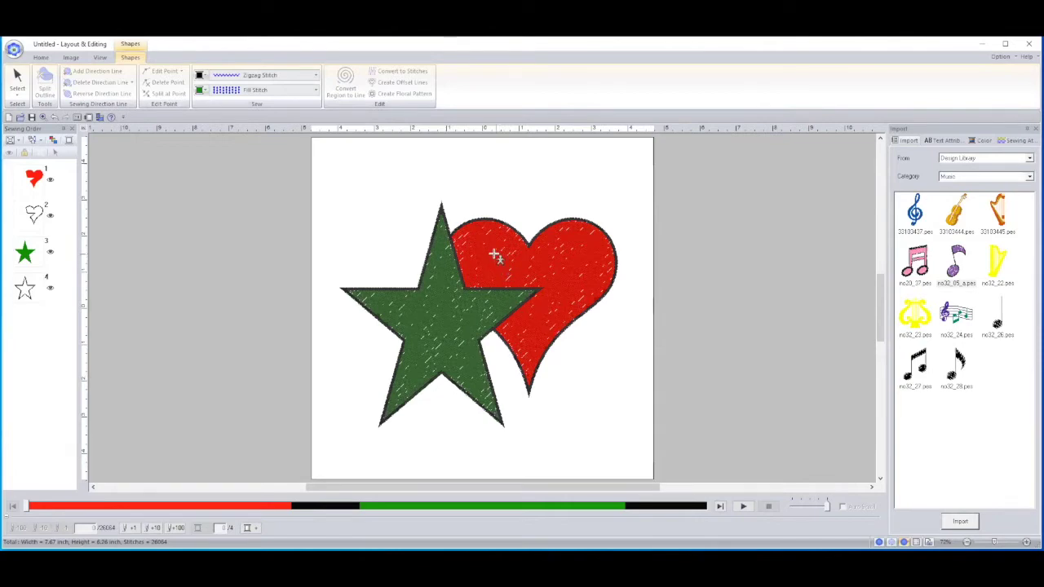
pyautogui.moveTo(499, 266); pyautogui.dragTo(554, 333)
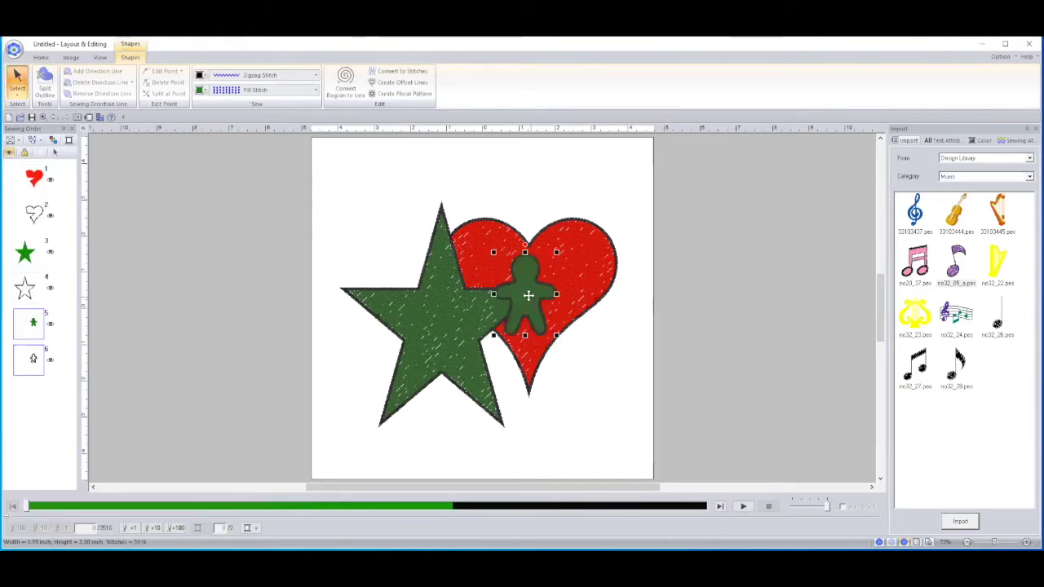
pyautogui.click(201, 91)
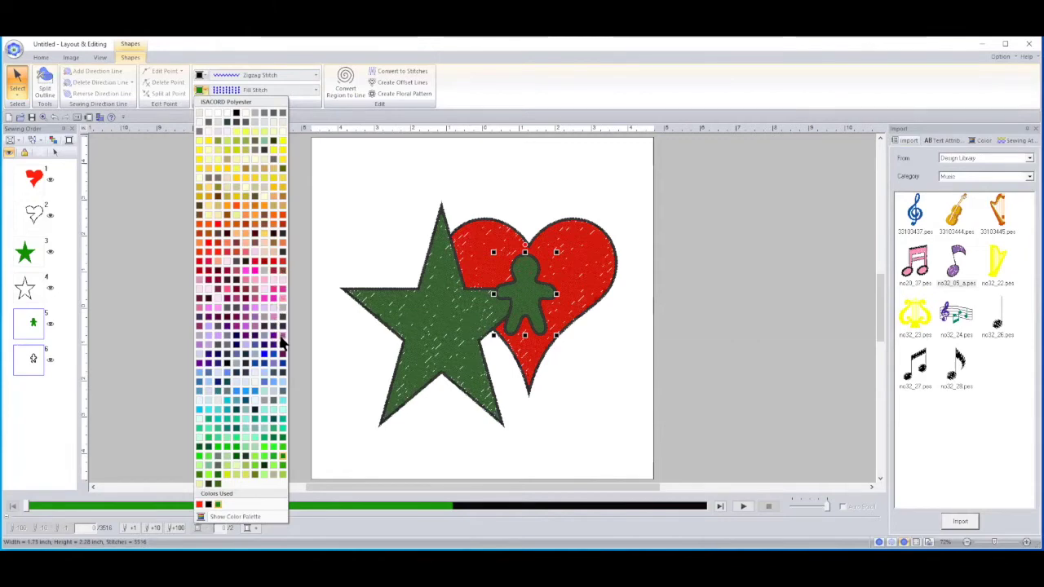
pyautogui.click(261, 381)
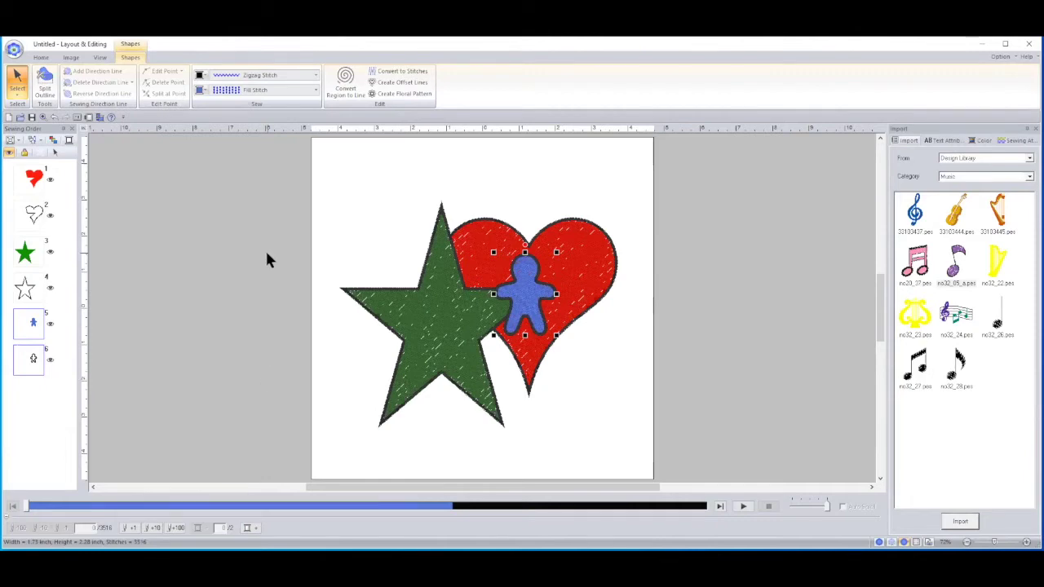
pyautogui.click(181, 254)
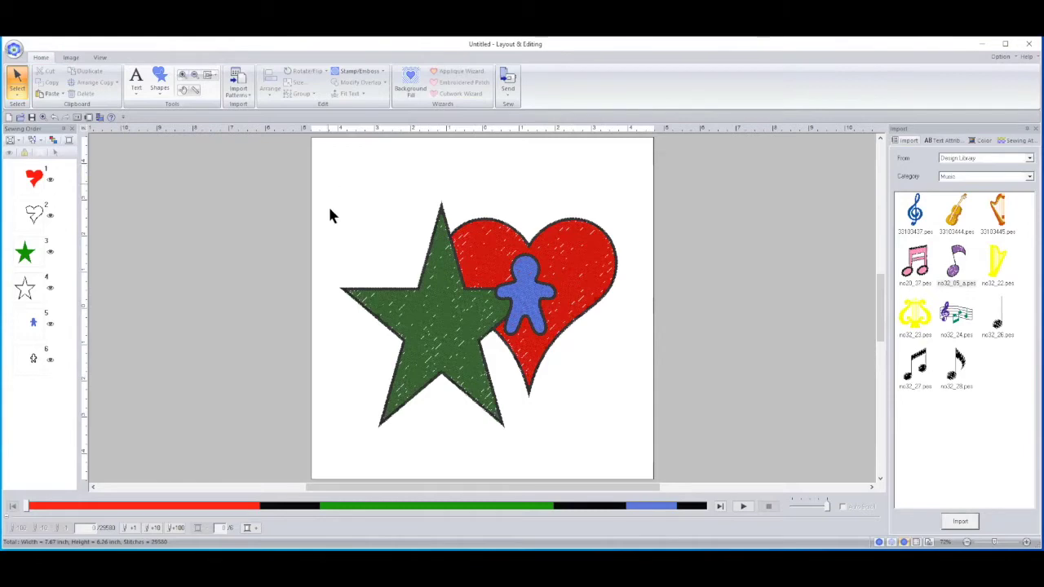
# Remove the overlap among all three shapes so the layers beneath the blue figure are cut away
pyautogui.moveTo(333, 341); pyautogui.dragTo(643, 462)
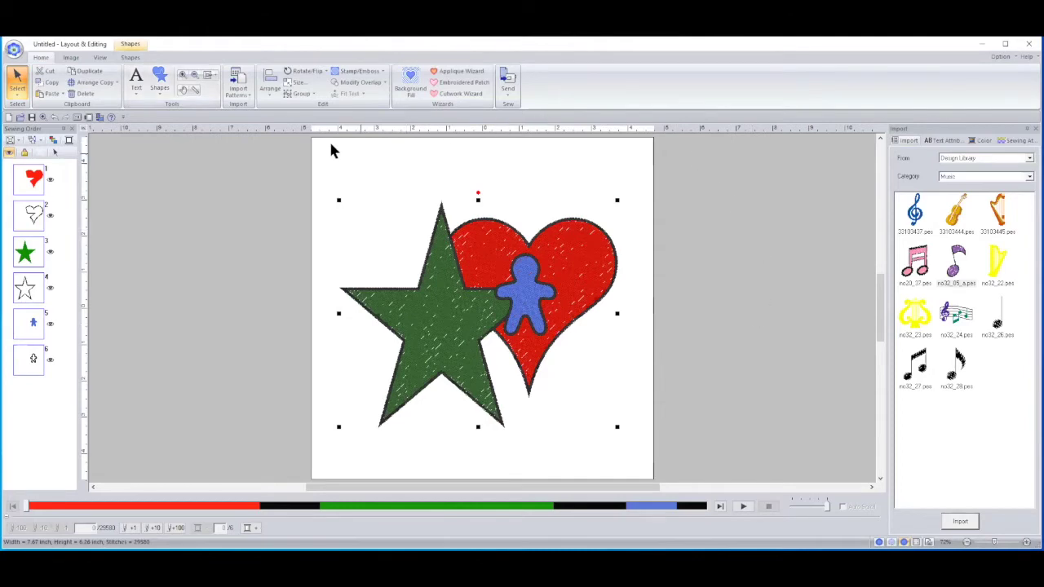
pyautogui.click(343, 82)
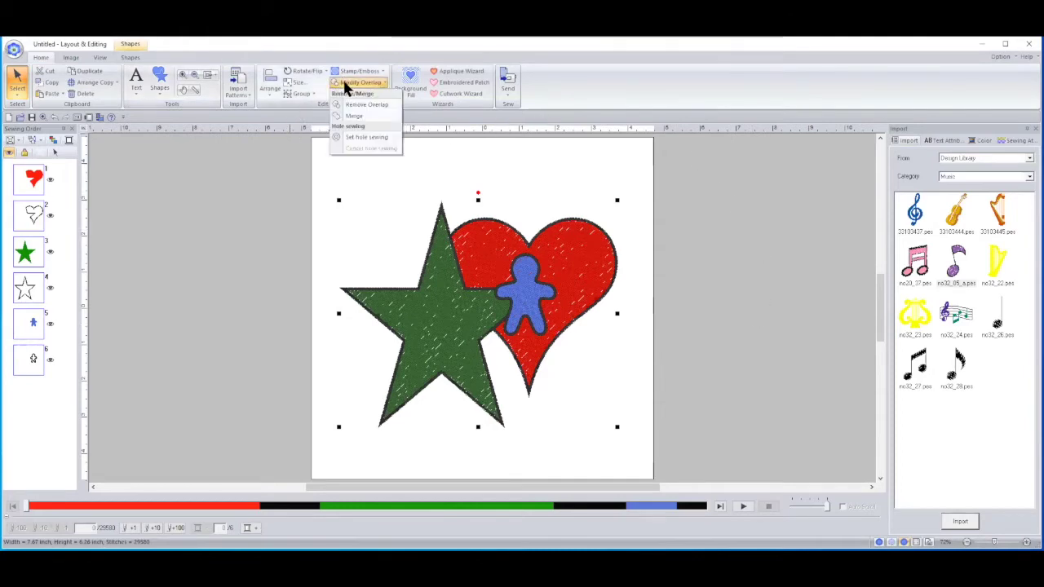
pyautogui.click(379, 104)
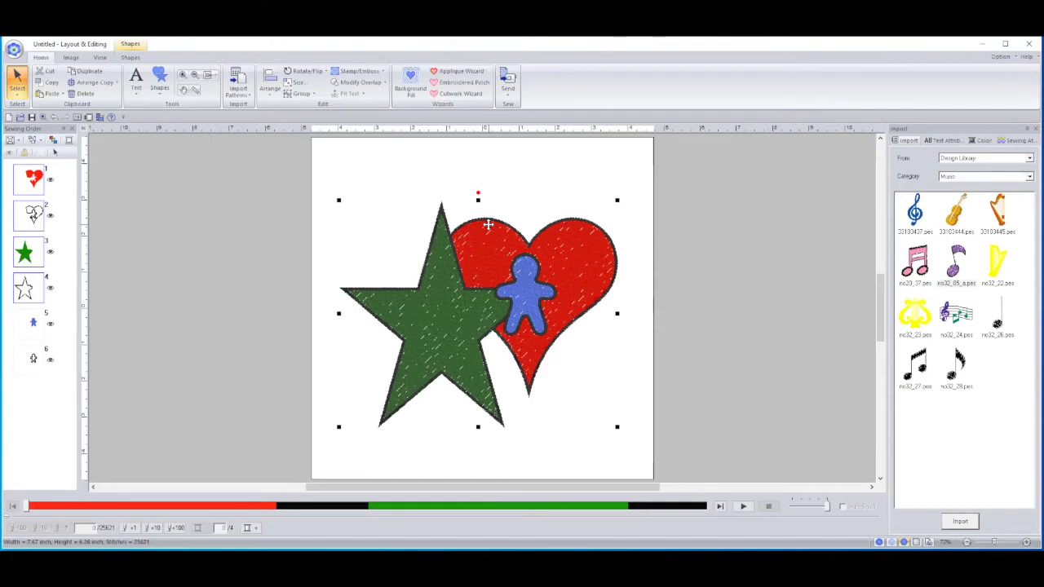
pyautogui.click(358, 158)
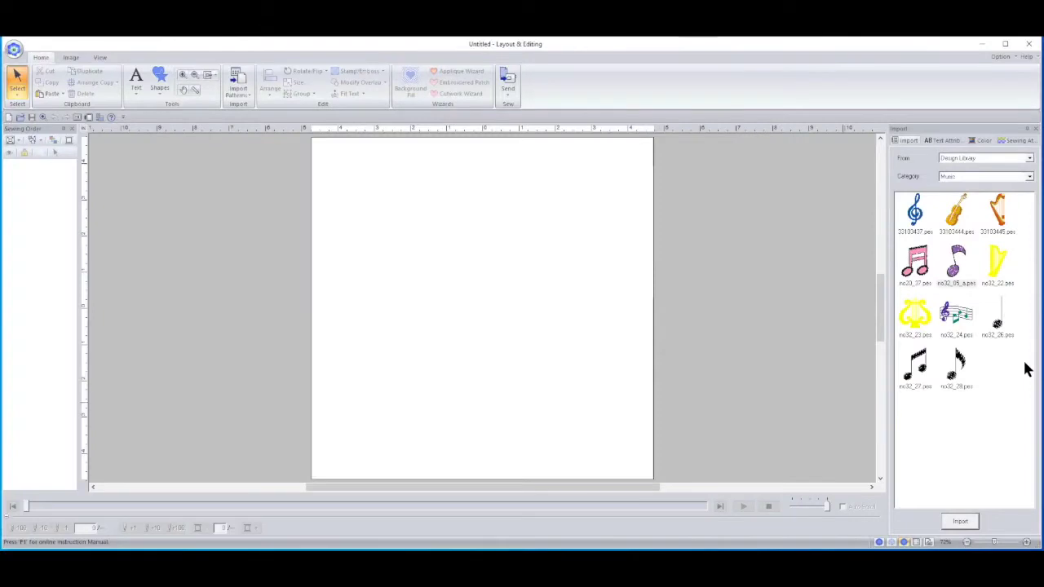
# Import the chef design SP_chef01.pes from the Design Library's Misc category onto the empty page
pyautogui.click(987, 157)
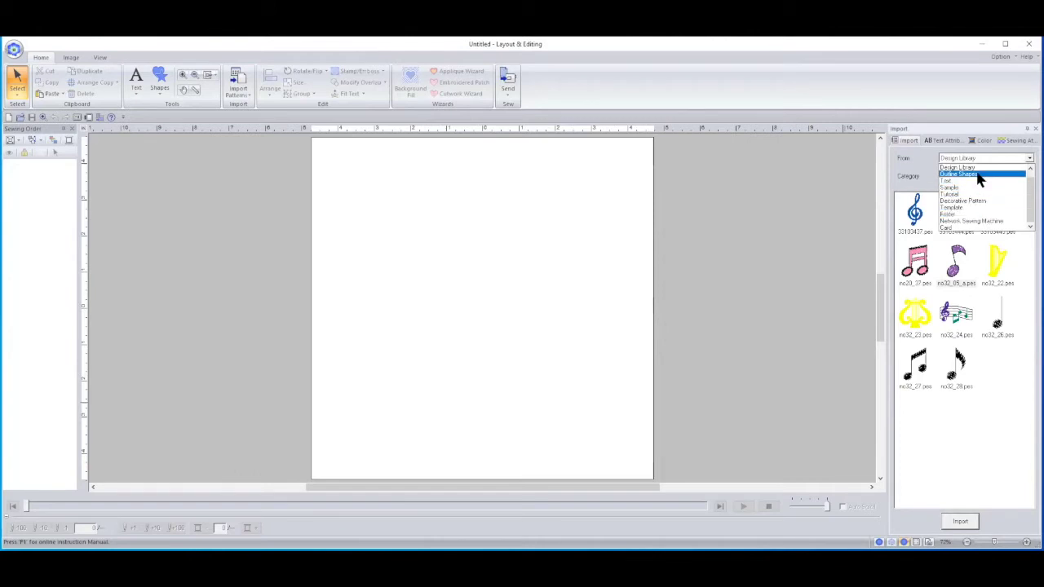
pyautogui.click(977, 168)
pyautogui.click(976, 172)
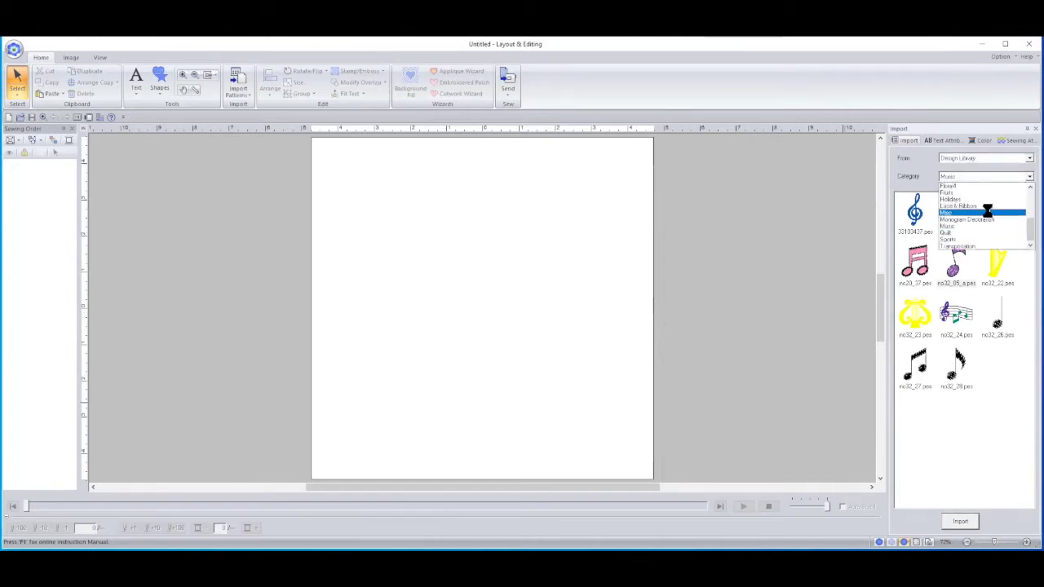
pyautogui.click(989, 213)
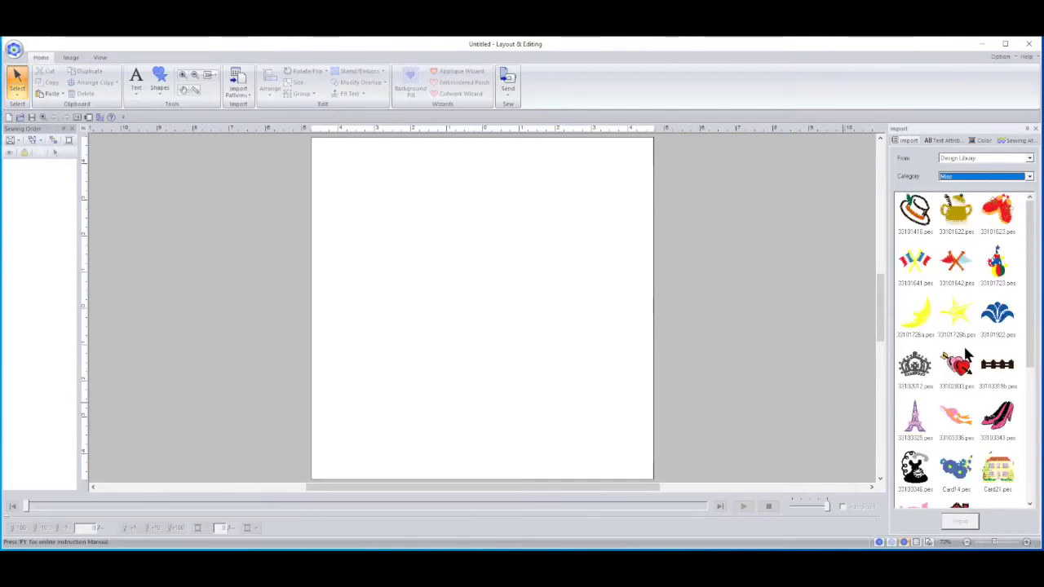
pyautogui.scroll(-5, 949, 309)
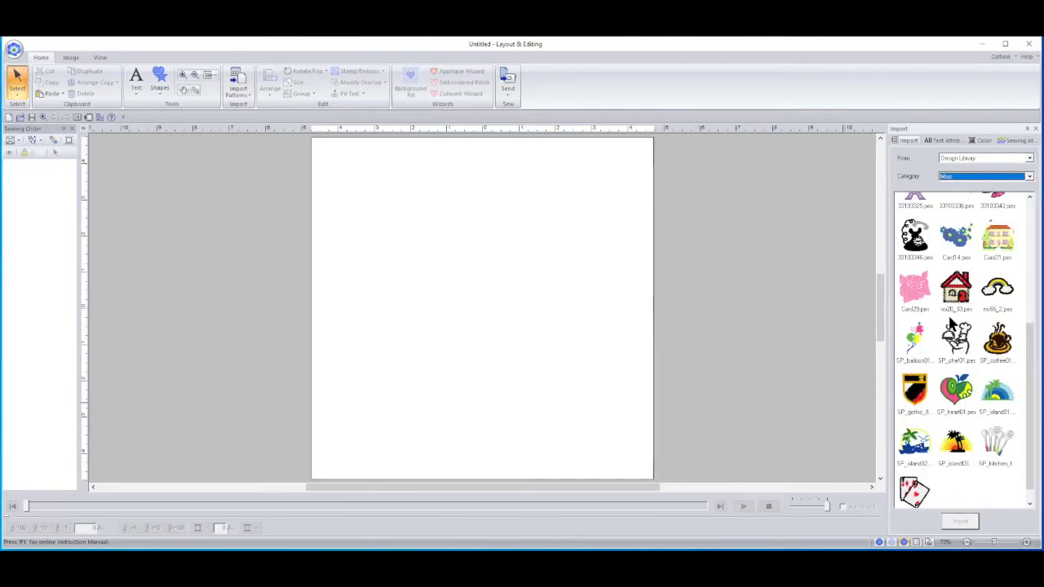
pyautogui.scroll(-1, 950, 323)
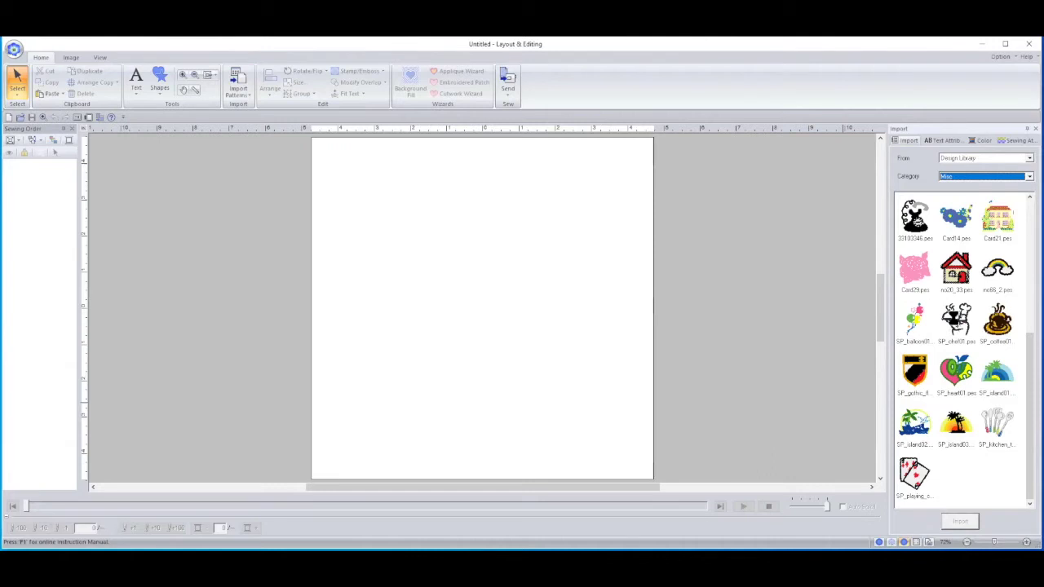
pyautogui.click(955, 323)
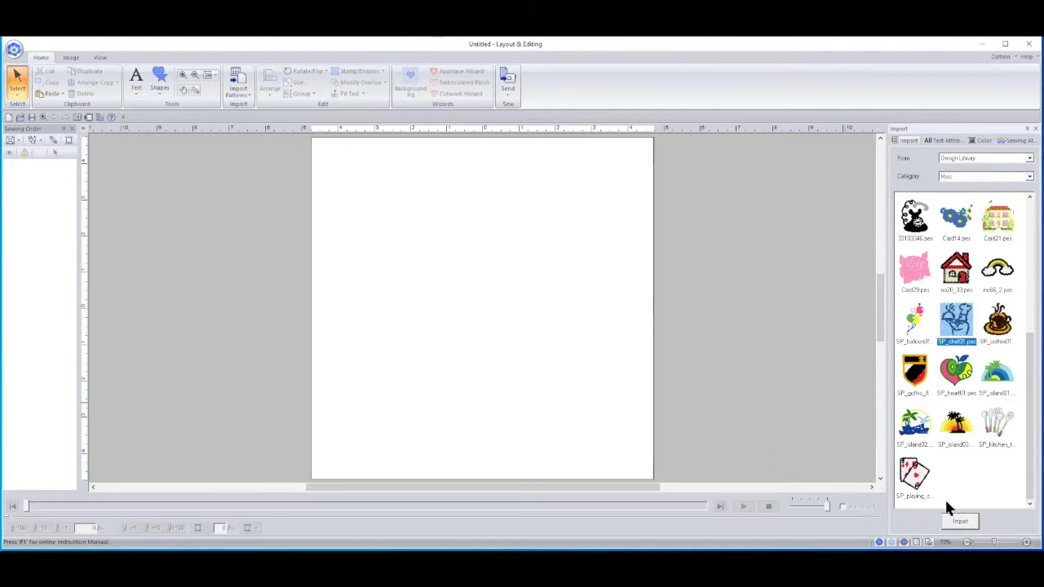
pyautogui.click(956, 522)
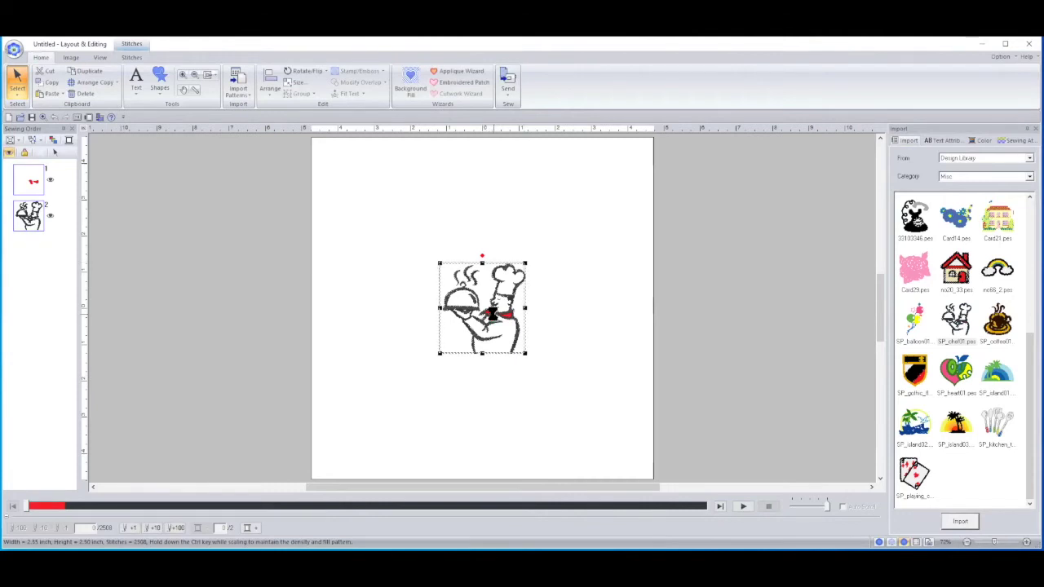
# Rotate the chef design to the right, and rotate it back to the left
pyautogui.moveTo(492, 314); pyautogui.dragTo(490, 312)
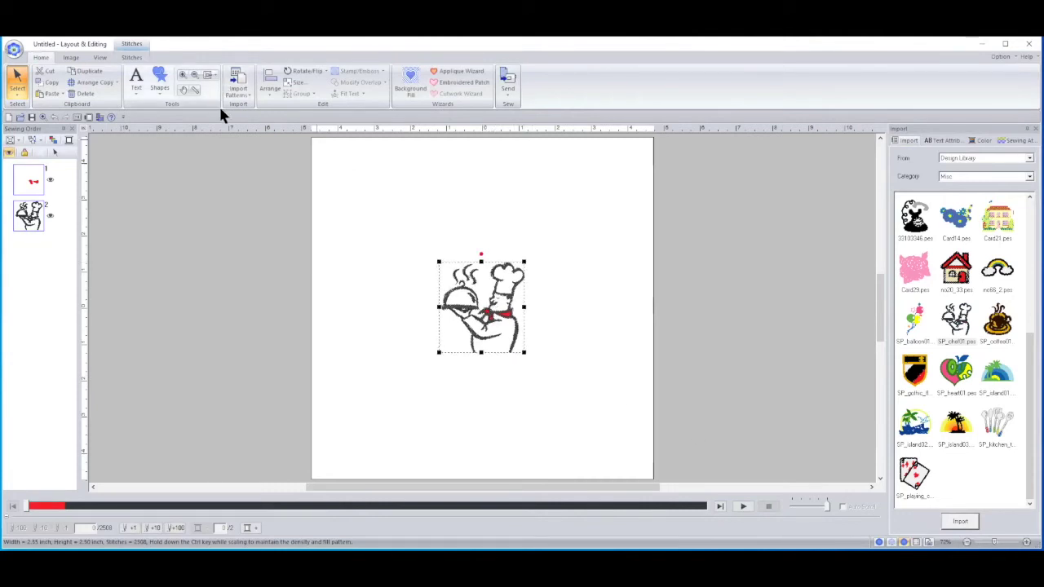
pyautogui.click(50, 119)
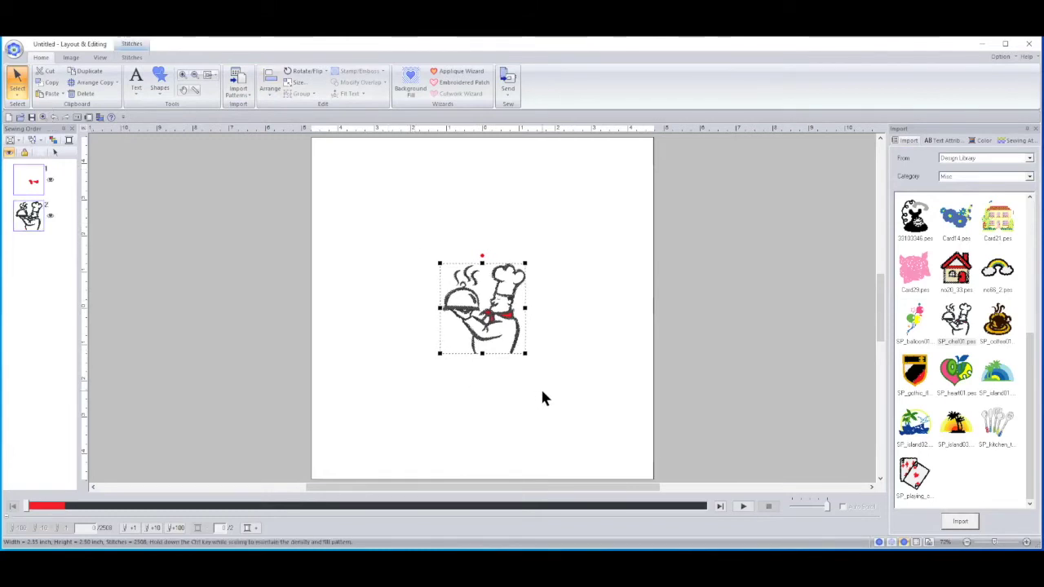
pyautogui.click(312, 74)
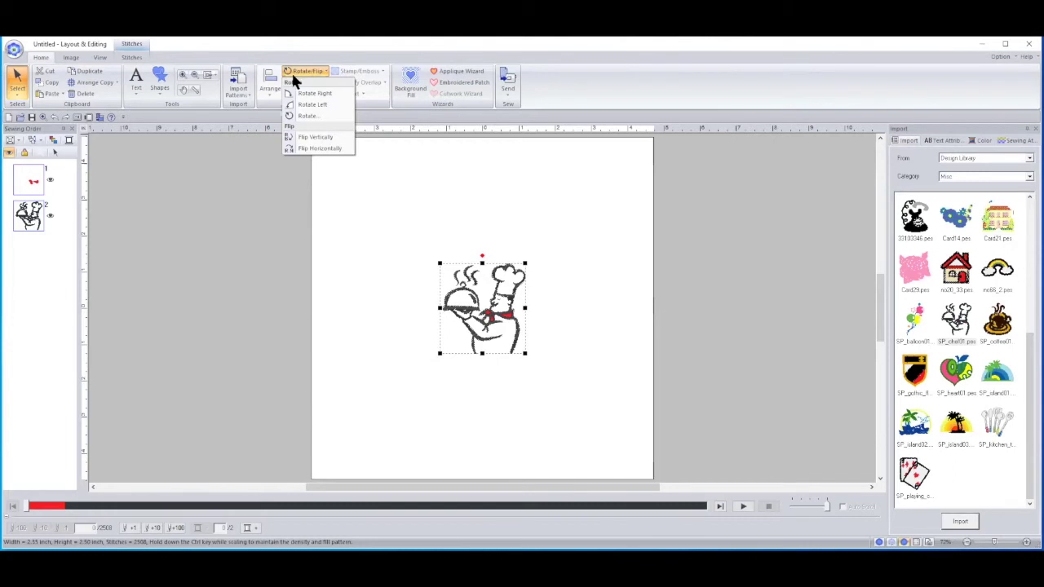
pyautogui.click(329, 94)
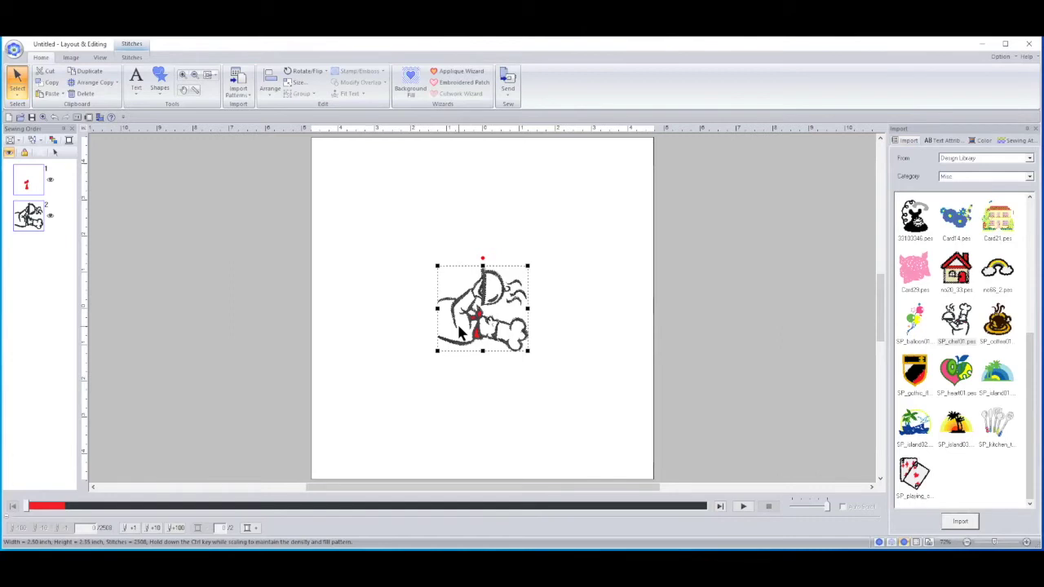
pyautogui.click(314, 72)
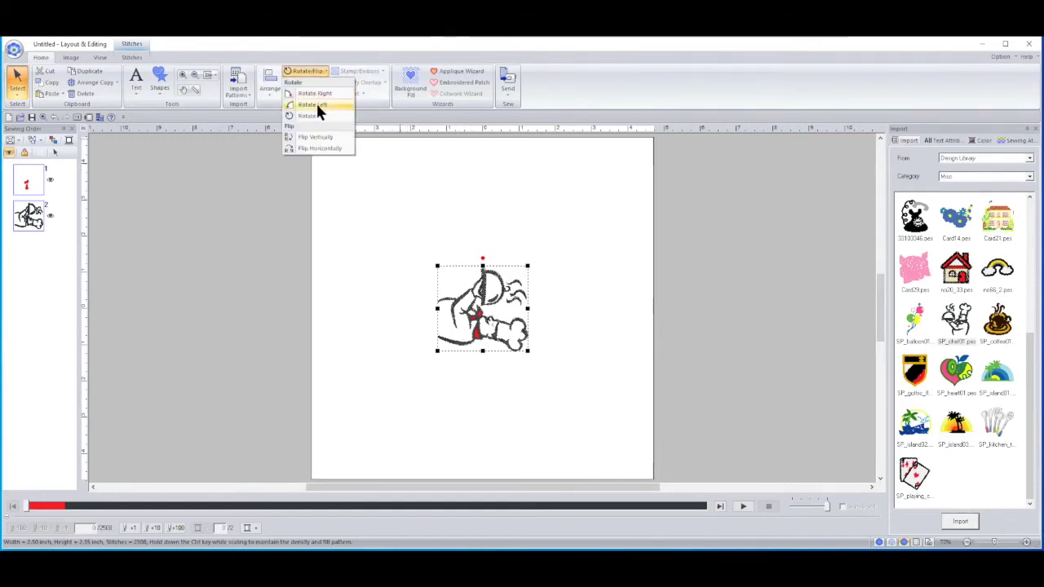
pyautogui.click(316, 104)
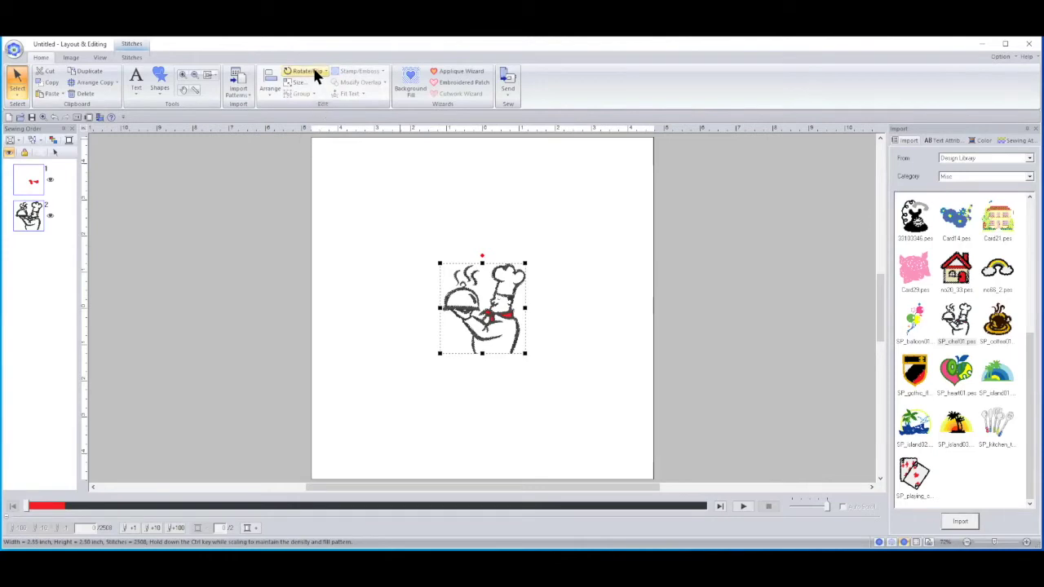
# Preview a free rotation of the chef design at 207 degrees, reset the angle to 0 degrees, and cancel
pyautogui.click(314, 71)
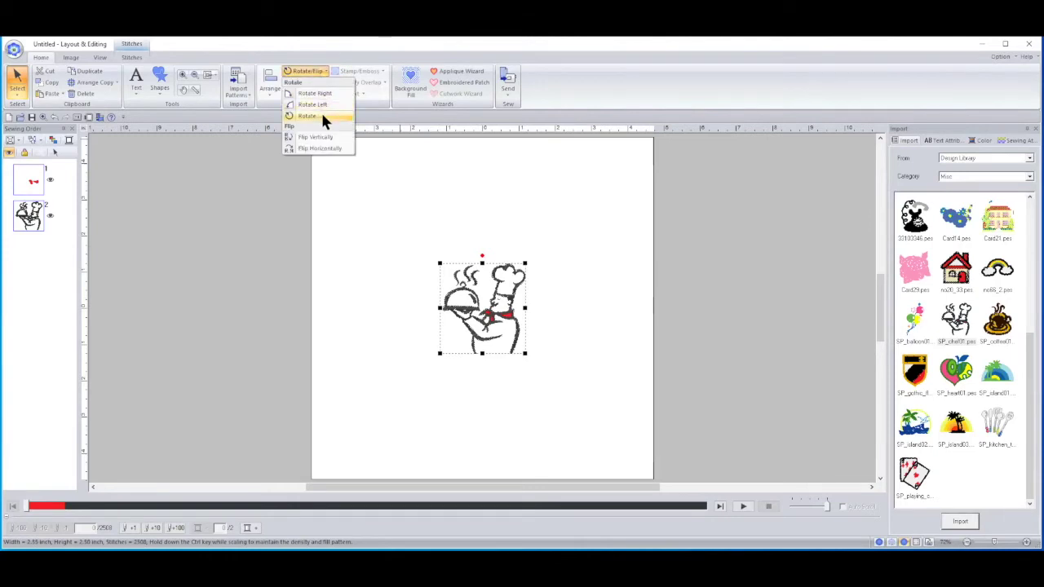
pyautogui.click(323, 119)
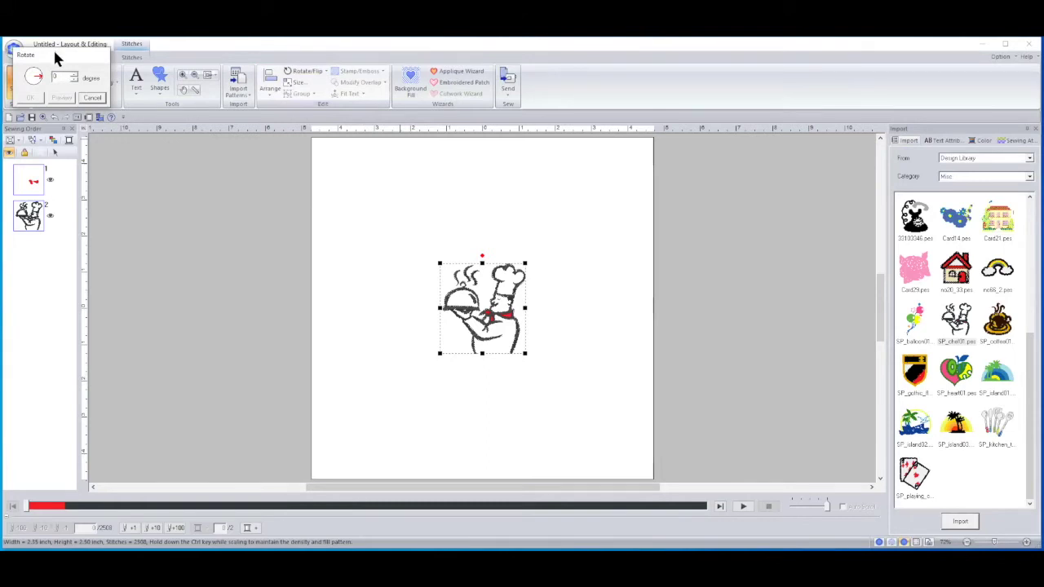
pyautogui.moveTo(56, 56); pyautogui.dragTo(299, 204)
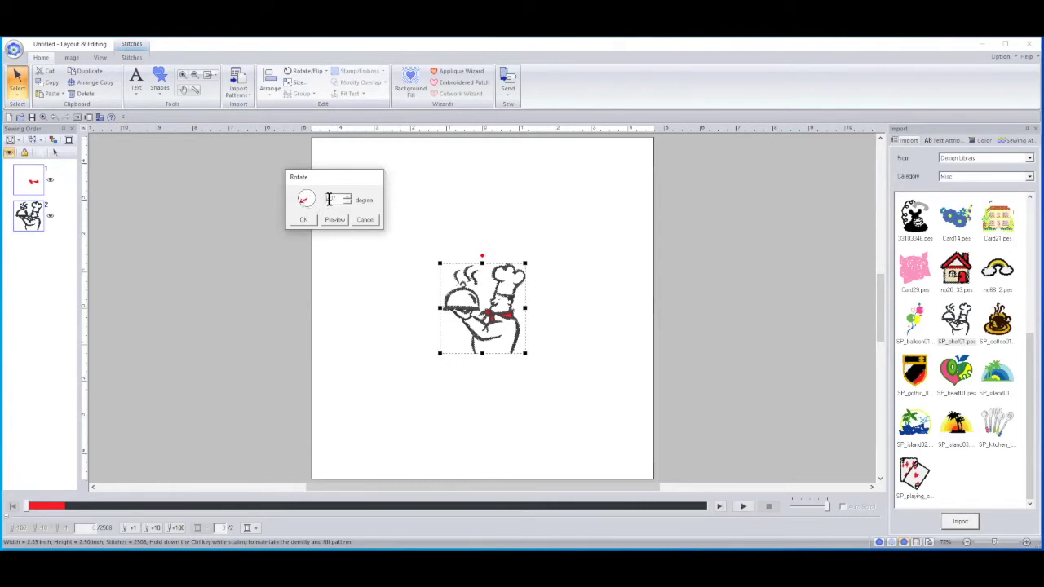
pyautogui.doubleClick(336, 200)
pyautogui.click(334, 220)
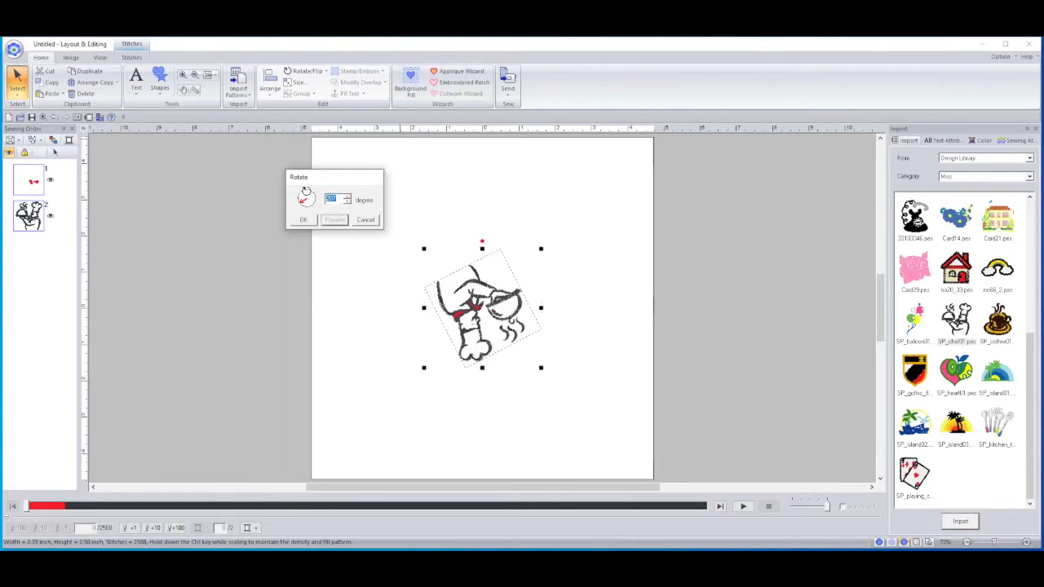
pyautogui.click(311, 198)
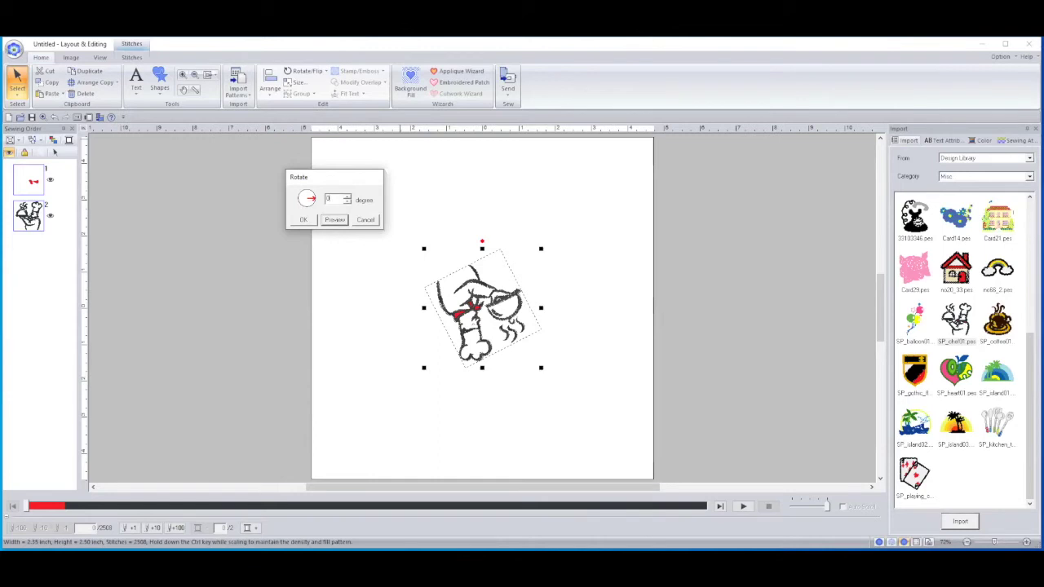
pyautogui.click(334, 219)
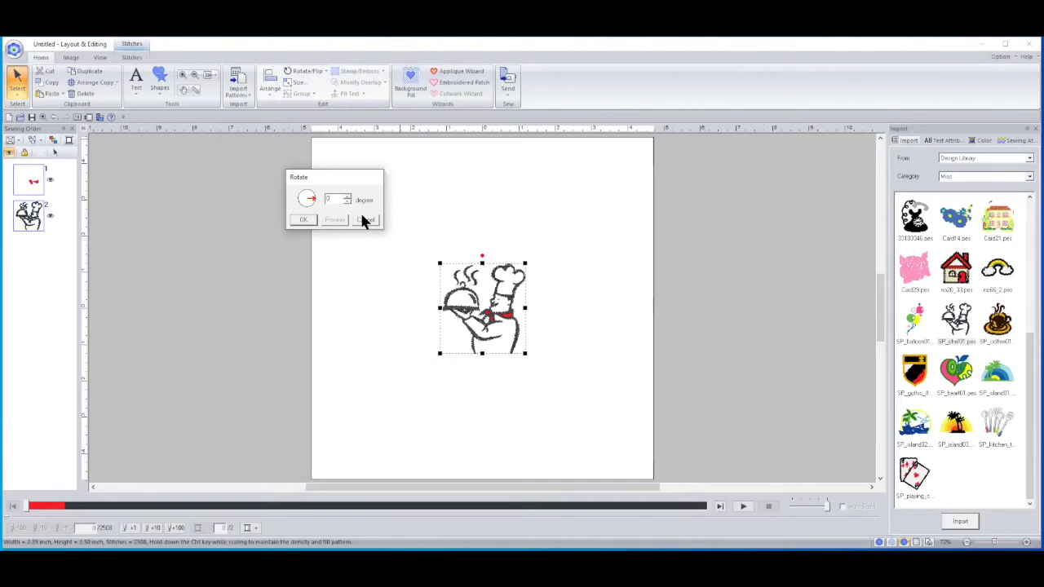
pyautogui.click(364, 221)
# Flip the chef design vertically and horizontally, and flip it back in both directions
pyautogui.click(301, 71)
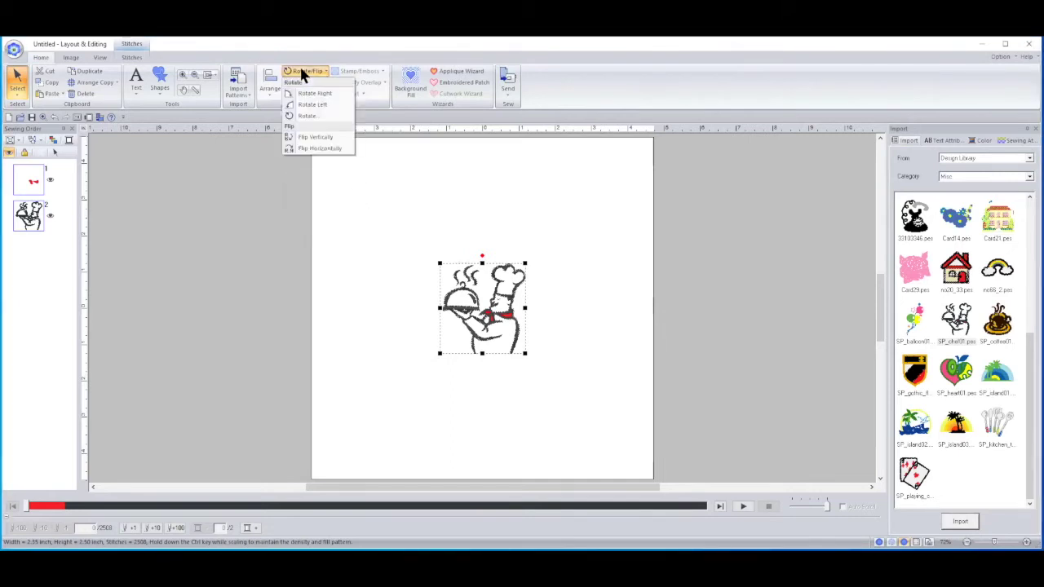
pyautogui.click(322, 138)
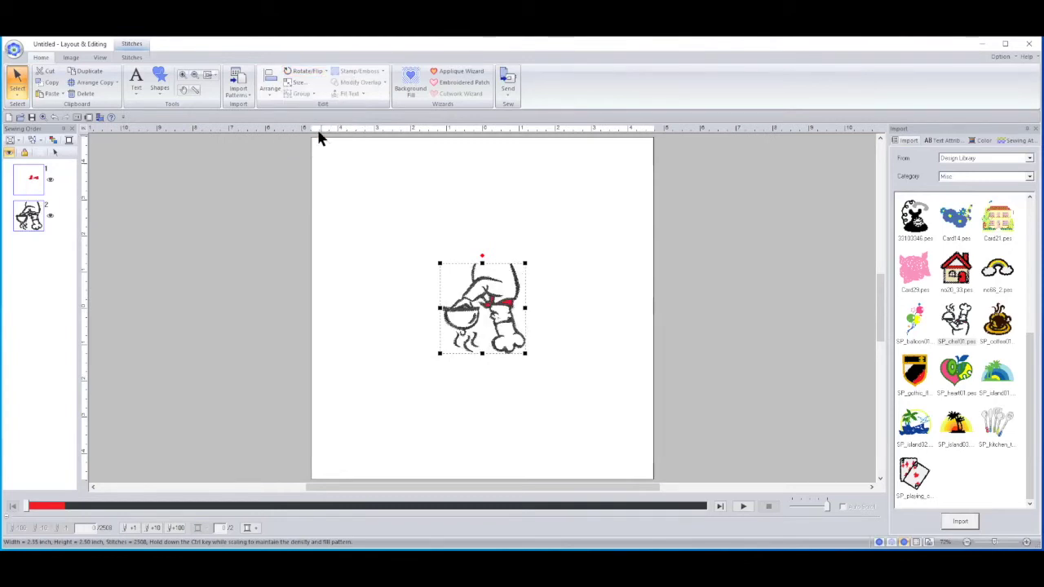
pyautogui.click(303, 73)
pyautogui.click(322, 146)
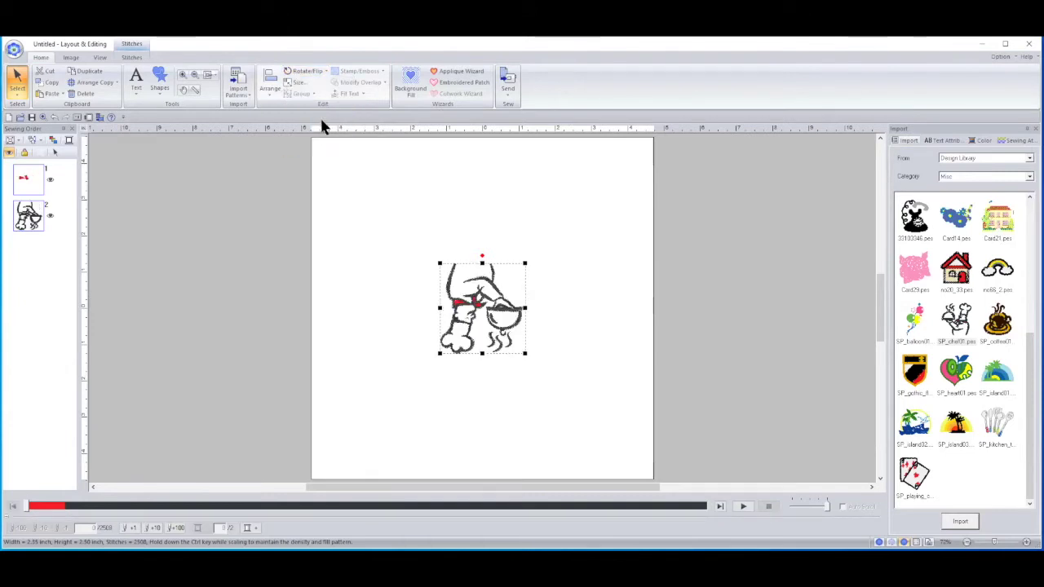
pyautogui.click(308, 72)
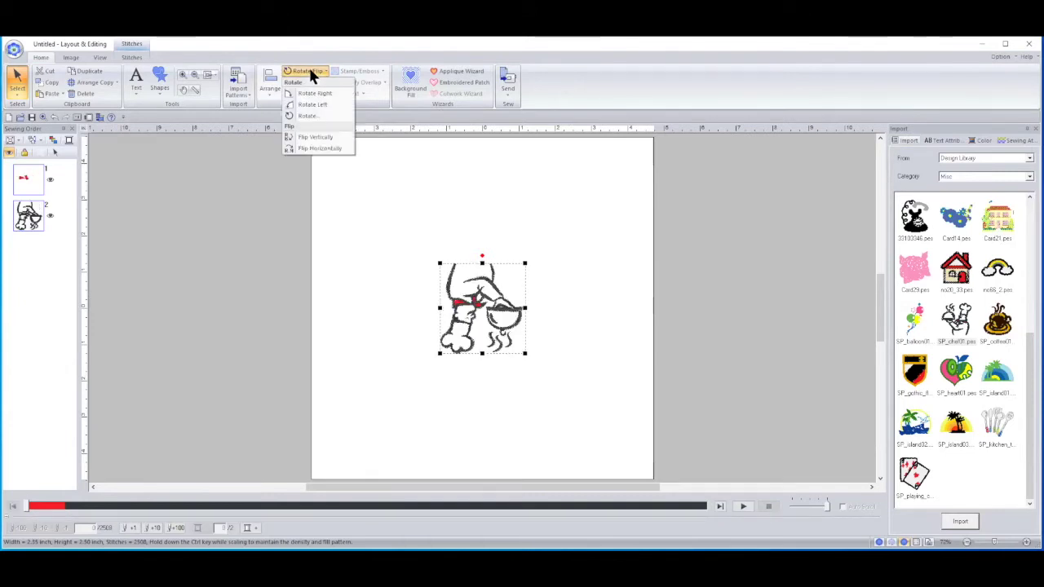
pyautogui.click(321, 137)
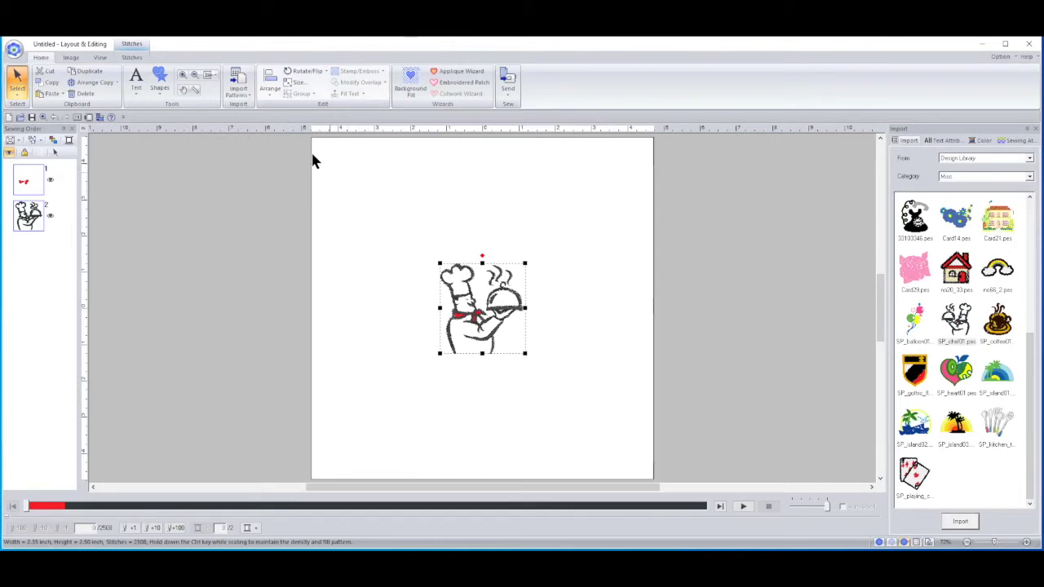
pyautogui.click(299, 72)
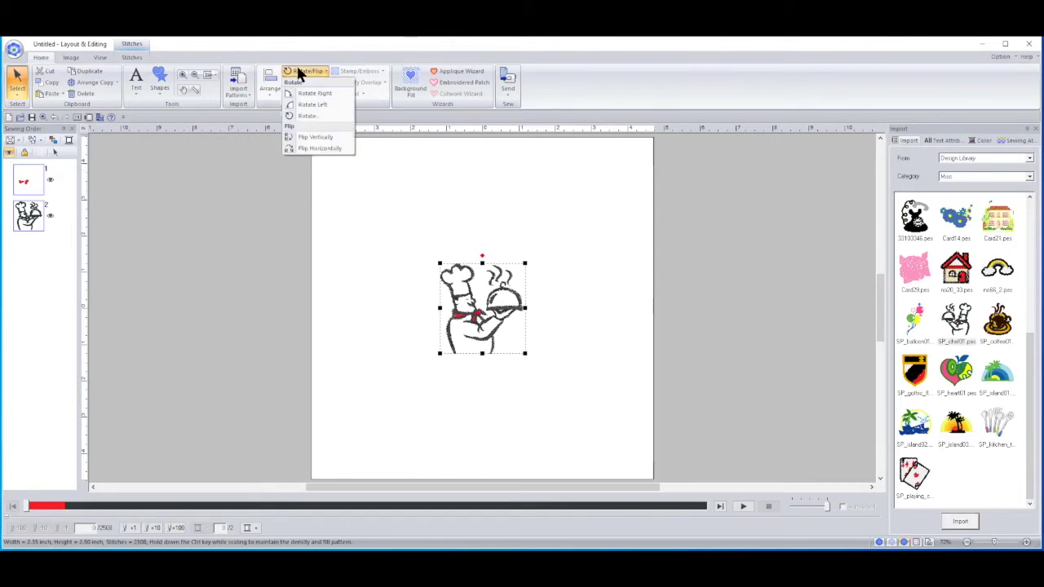
pyautogui.click(317, 147)
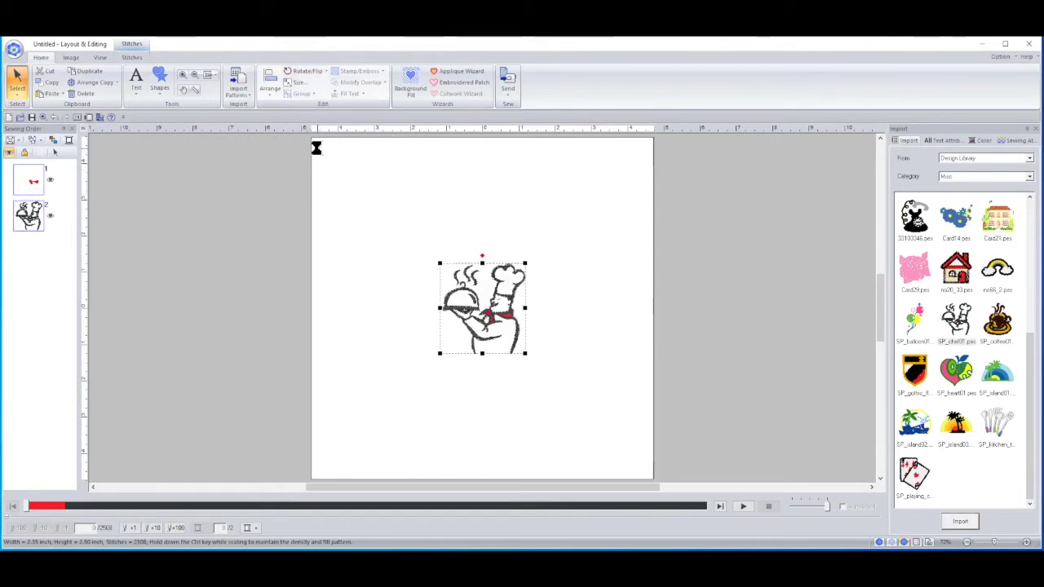
# Flip the chef design horizontally, and start a new empty page without saving the changes
pyautogui.click(299, 72)
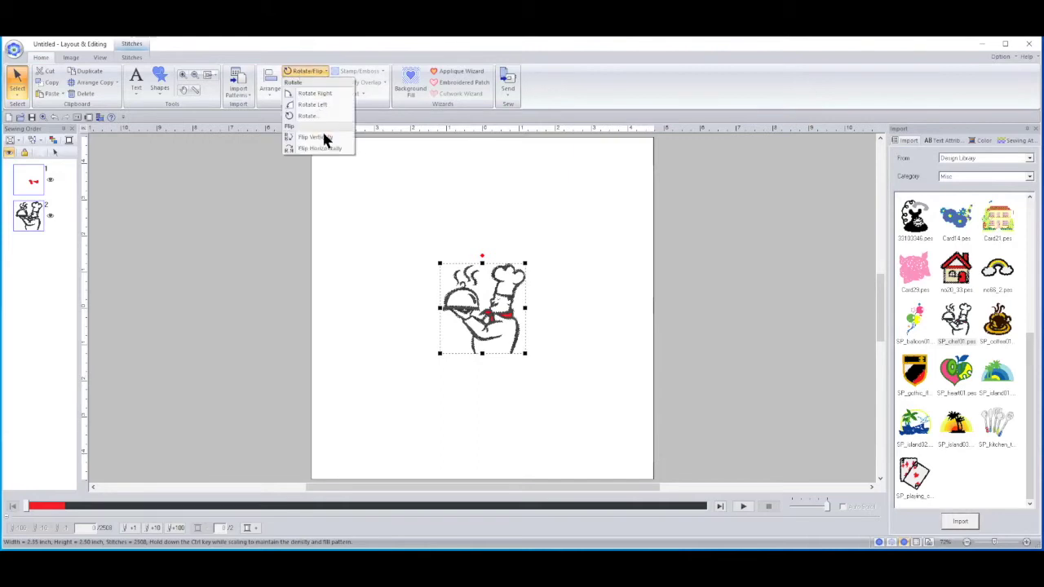
pyautogui.click(321, 145)
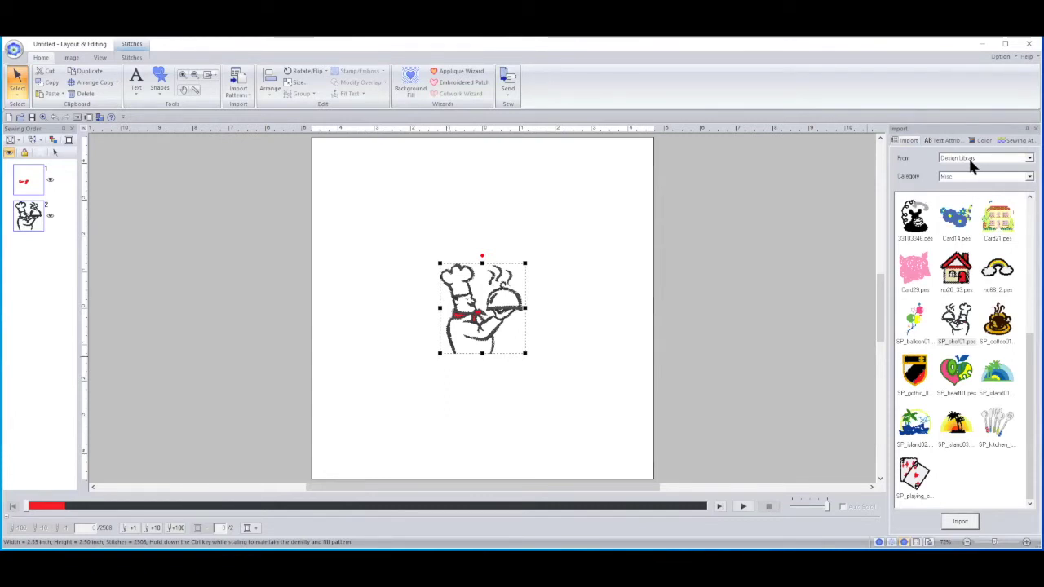
pyautogui.click(10, 117)
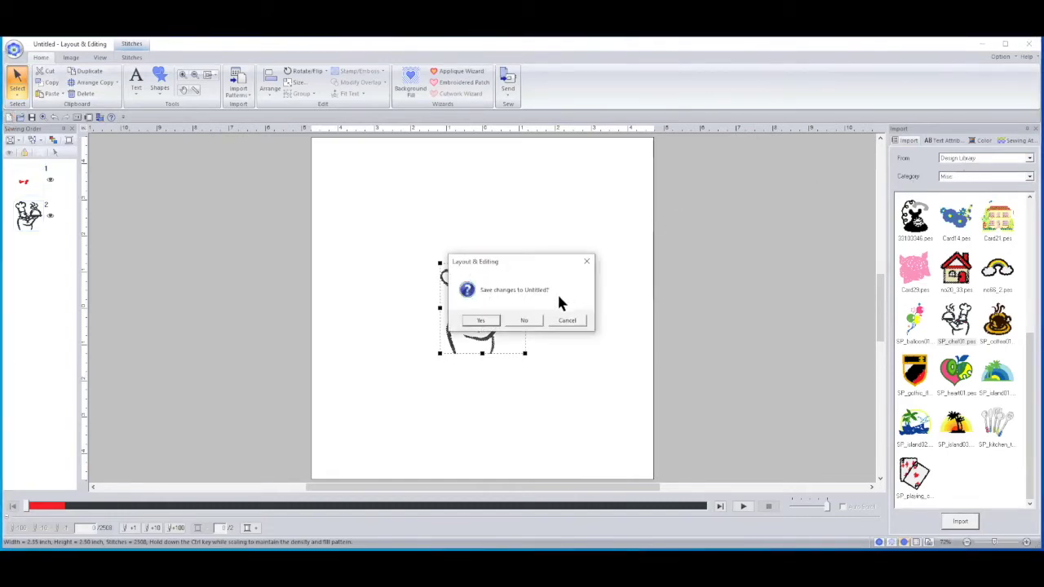
pyautogui.click(534, 323)
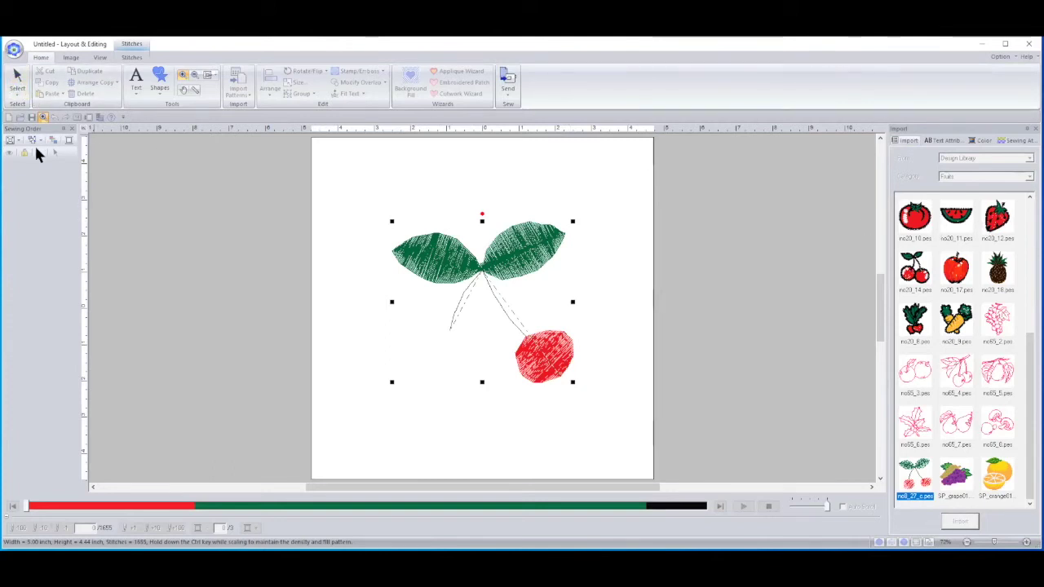
# Switch to the Select tool and start a new empty page, discarding the cherry design without saving
pyautogui.click(18, 83)
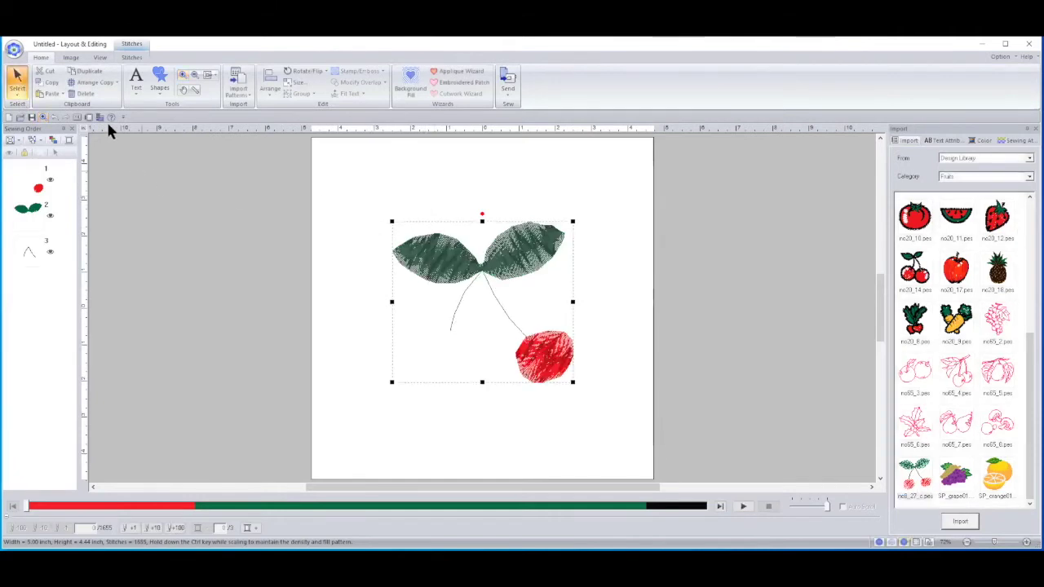
pyautogui.click(7, 116)
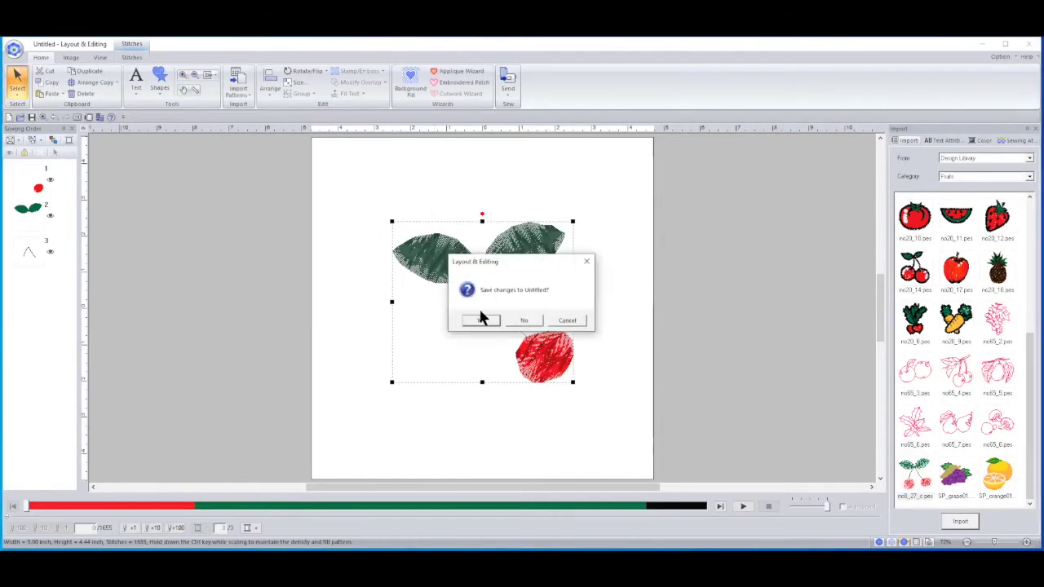
pyautogui.click(526, 320)
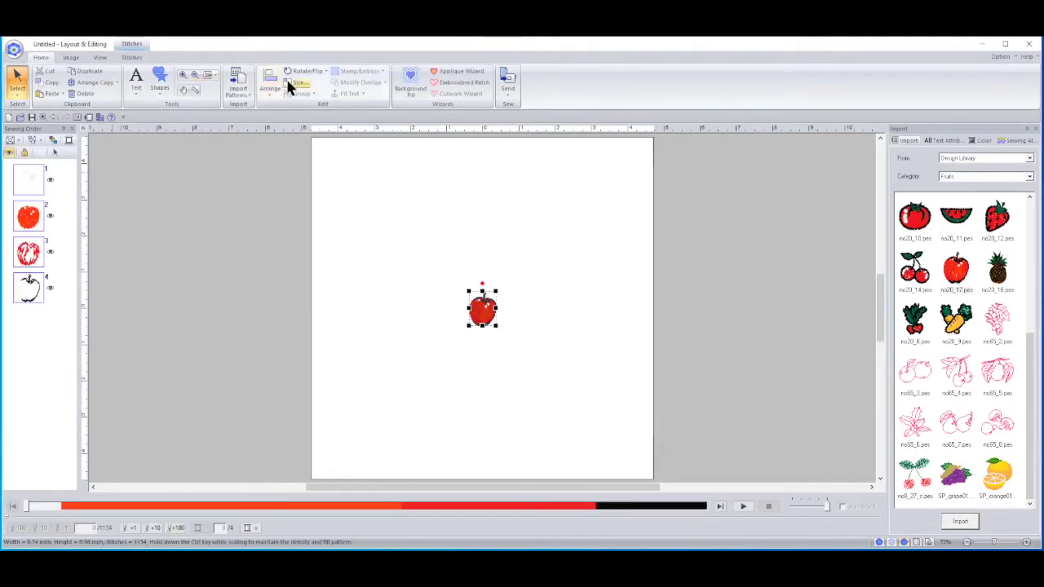
# Resize the apple design to 5 inches wide, maintaining its aspect ratio and keeping its density and fill pattern
pyautogui.click(290, 82)
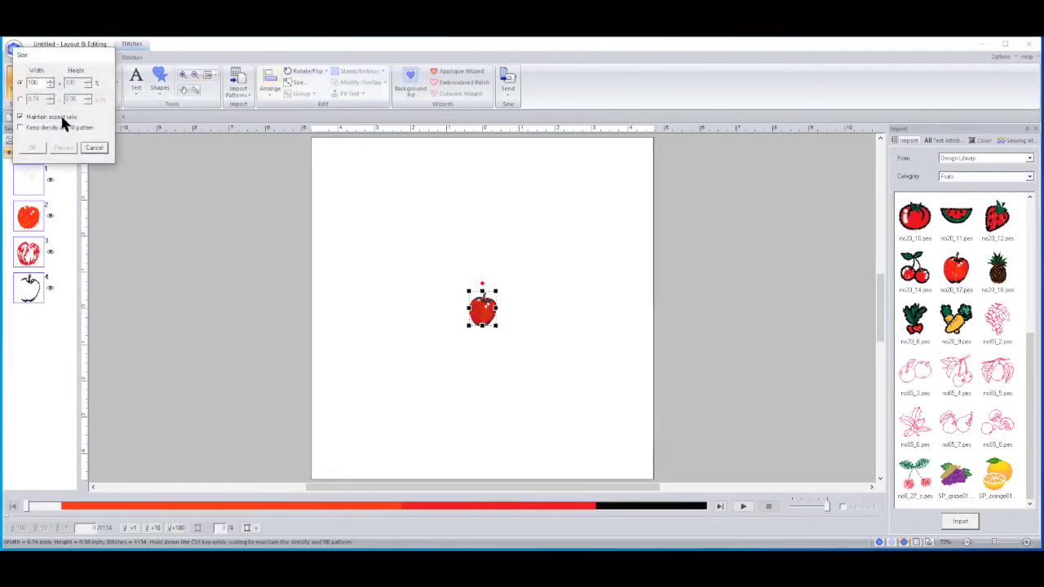
pyautogui.click(20, 128)
pyautogui.click(20, 100)
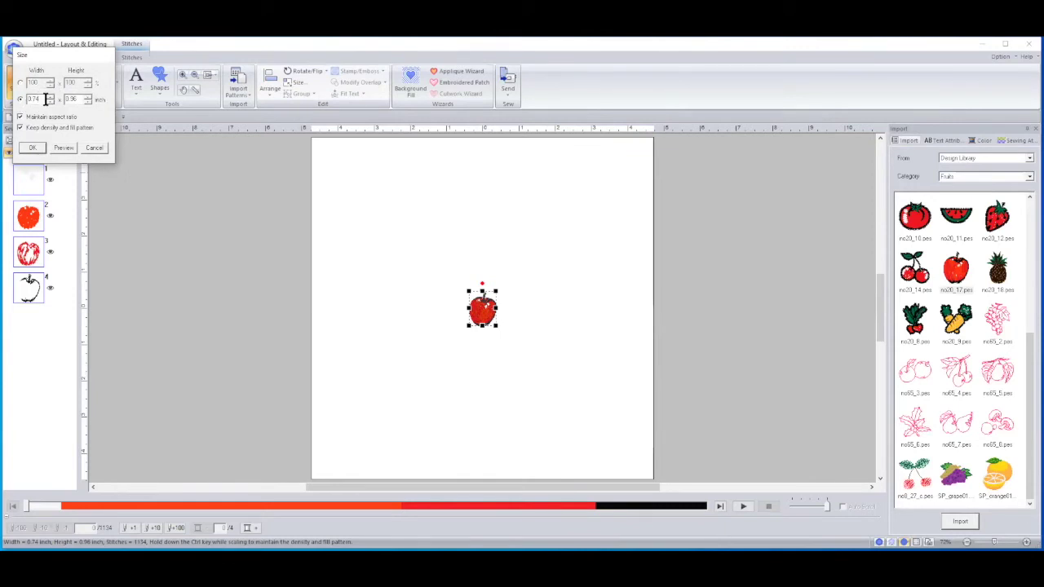
pyautogui.moveTo(47, 99); pyautogui.dragTo(18, 103)
pyautogui.write('5')
pyautogui.click(55, 147)
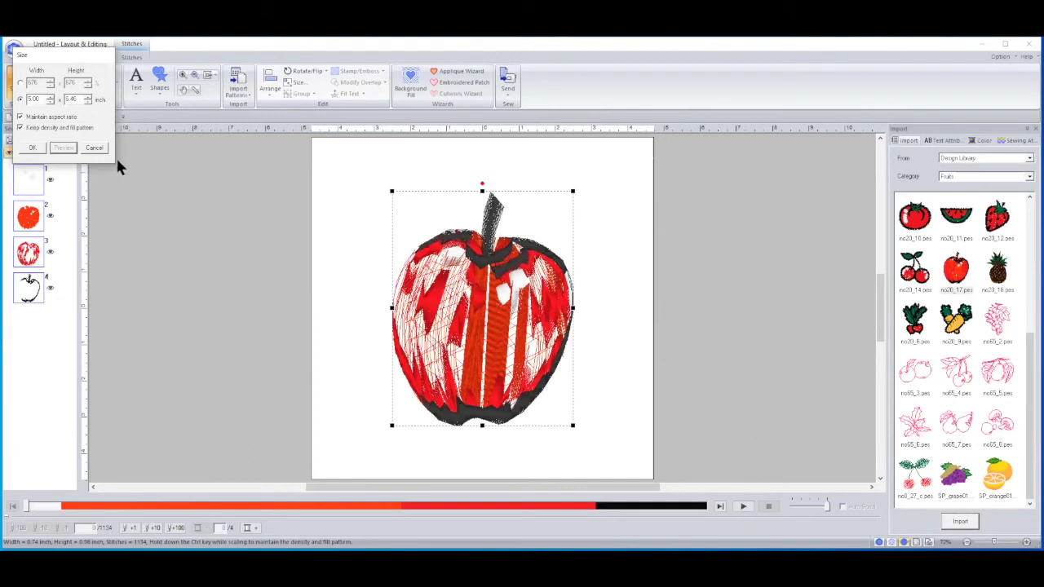
pyautogui.click(32, 148)
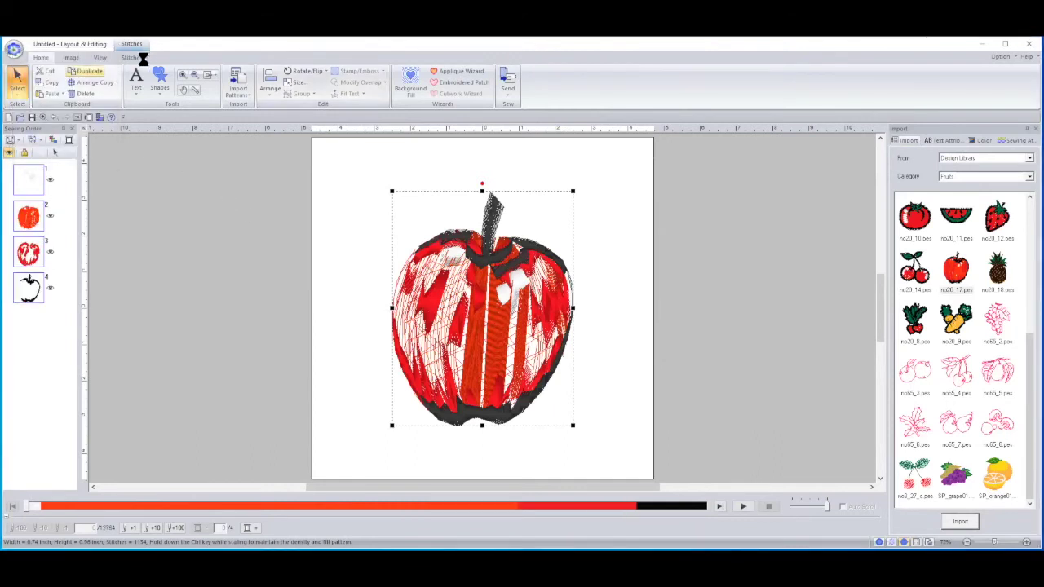
# Try to split the apple's stitches with a horizontal Split Stitches line across its middle
pyautogui.click(131, 57)
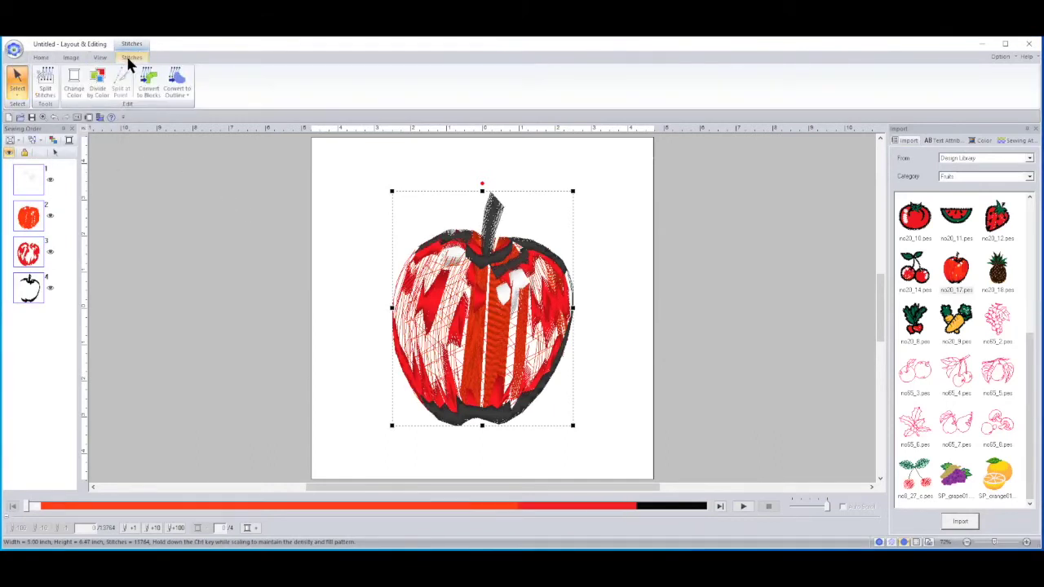
pyautogui.click(45, 82)
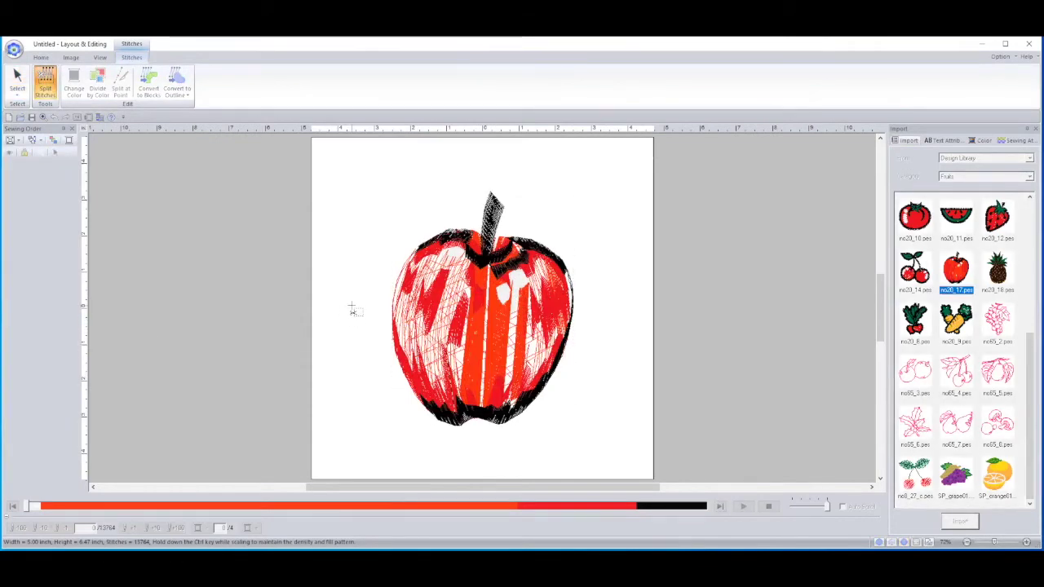
pyautogui.moveTo(353, 307); pyautogui.dragTo(631, 308)
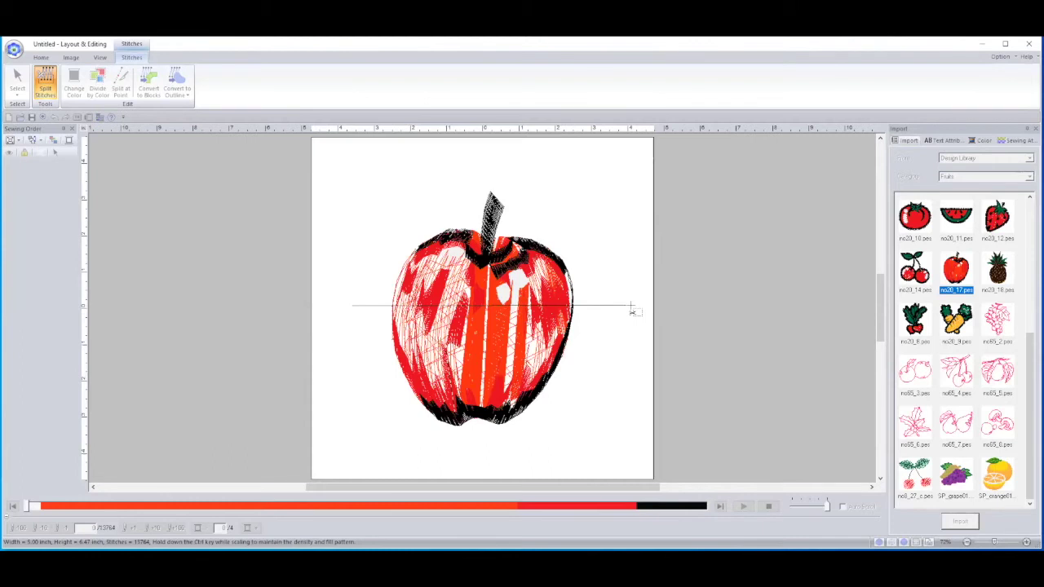
pyautogui.doubleClick(633, 309)
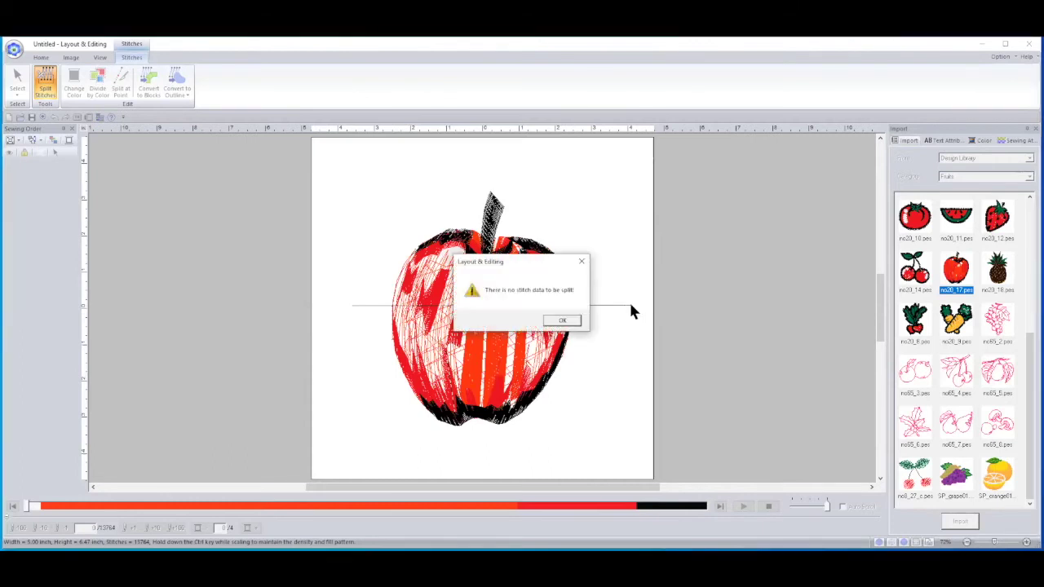
pyautogui.click(561, 320)
pyautogui.click(568, 320)
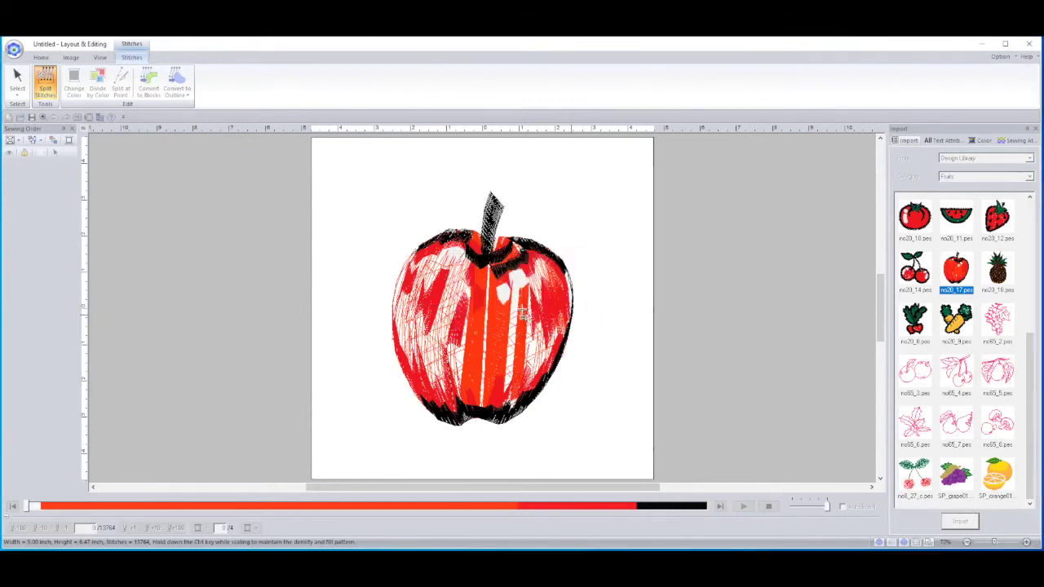
# Split the apple's stitches across its middle with a Split Stitches outline enclosing the whole upper half
pyautogui.click(343, 318)
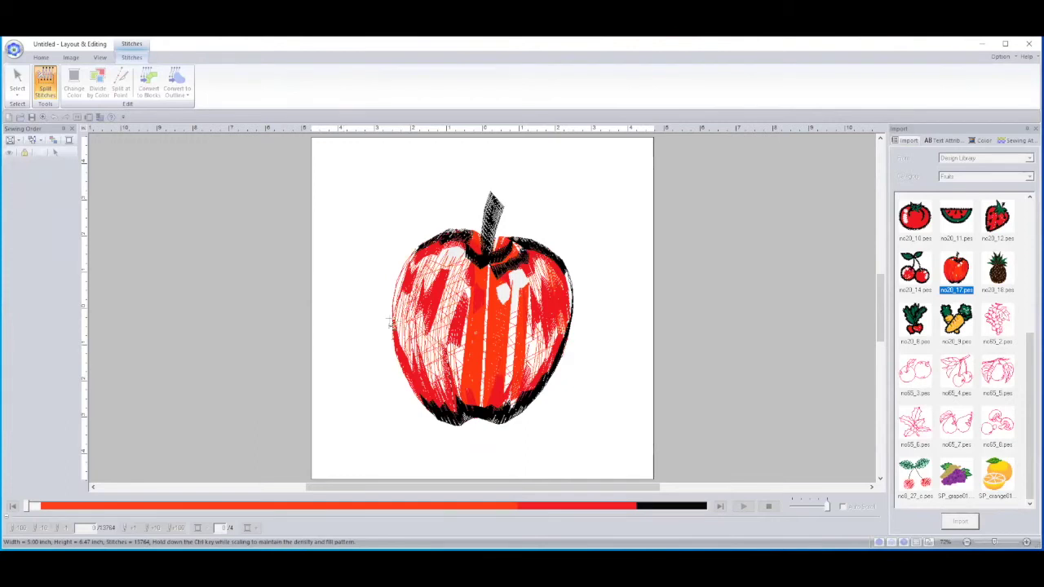
pyautogui.click(624, 319)
pyautogui.click(571, 172)
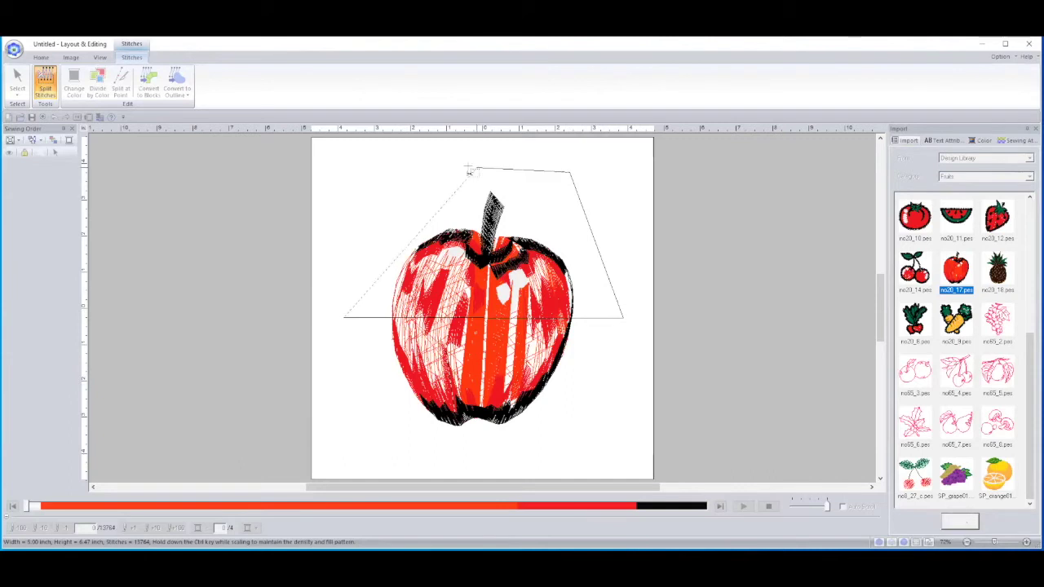
pyautogui.doubleClick(368, 190)
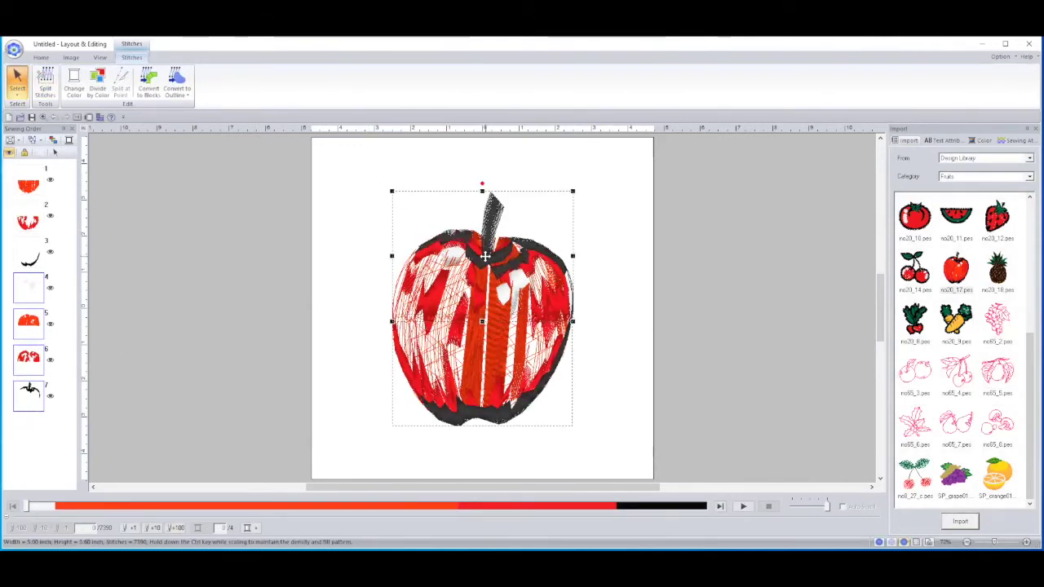
# Move the apple's upper half upward, away from the lower half, and start a new empty page without saving the changes
pyautogui.moveTo(484, 256); pyautogui.dragTo(483, 190)
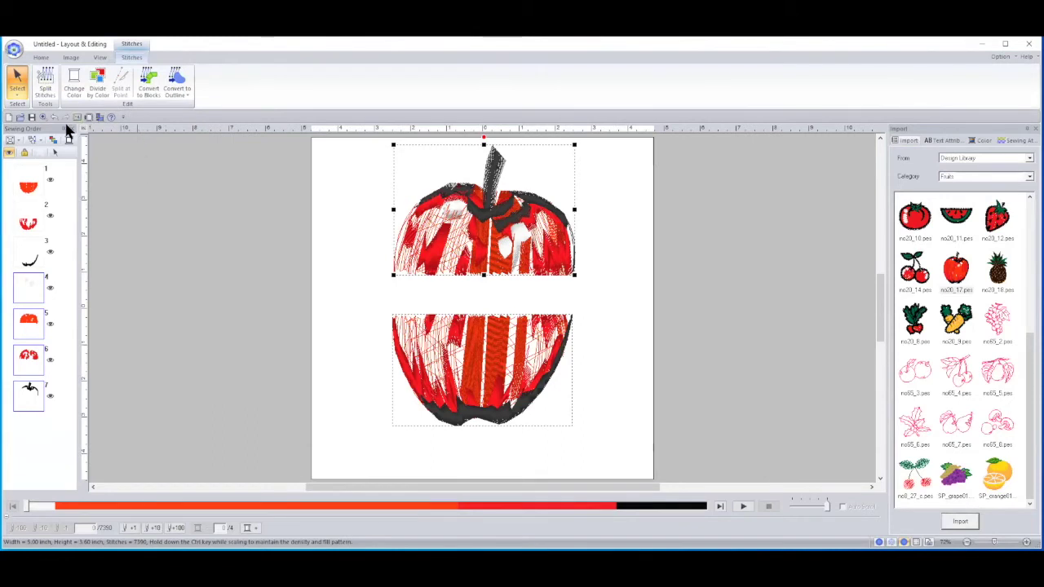
pyautogui.click(8, 116)
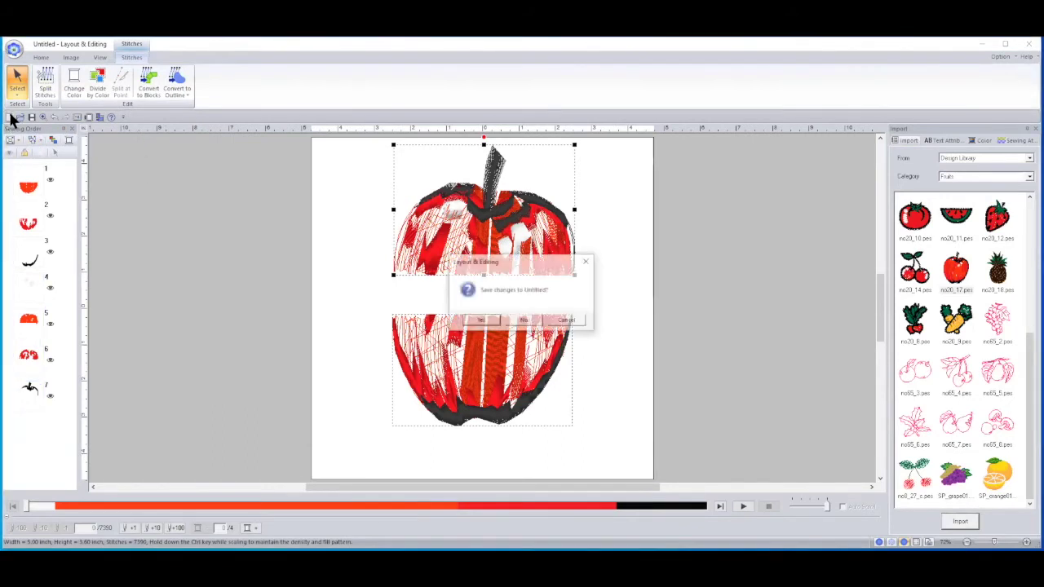
pyautogui.click(525, 321)
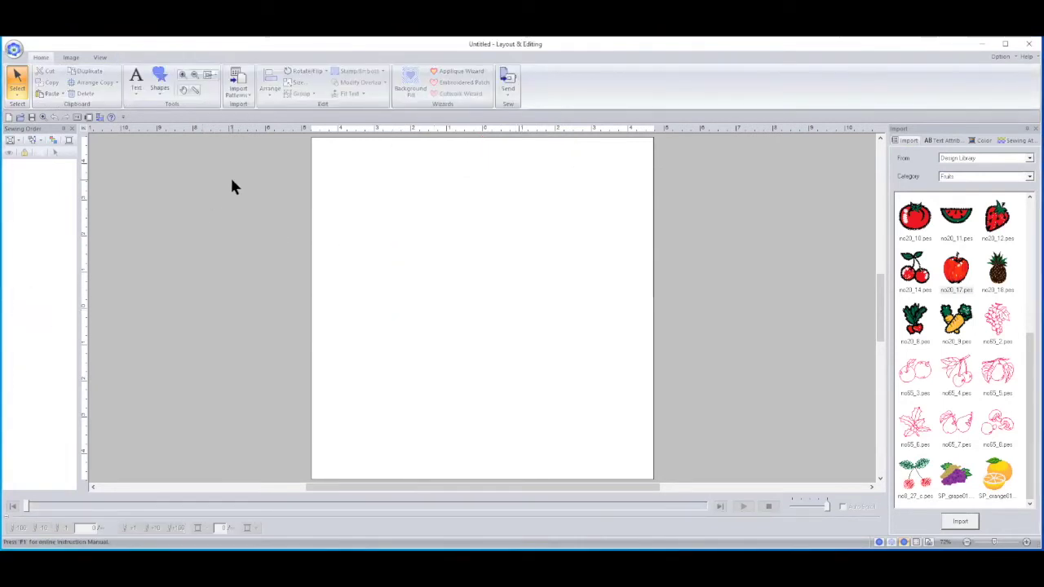
# Start a standard text with the Text tool, browse the available fonts and choose Serif 01
pyautogui.click(135, 87)
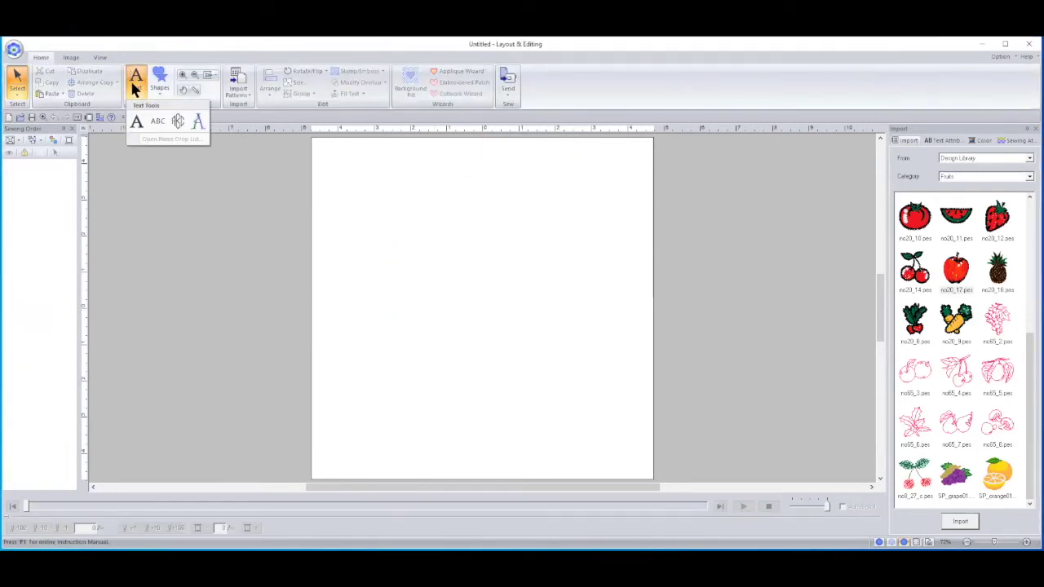
pyautogui.click(136, 122)
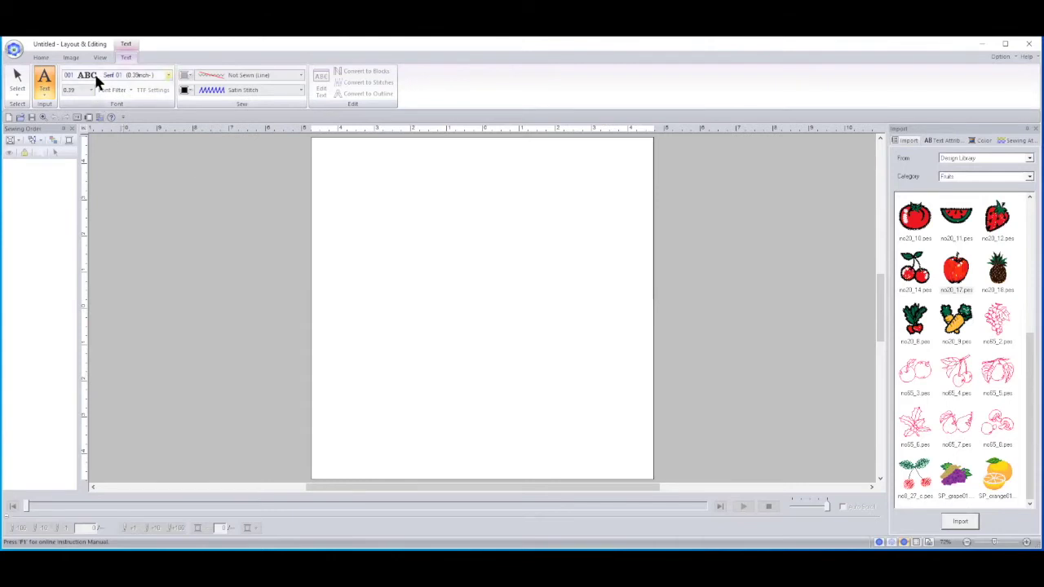
pyautogui.click(168, 75)
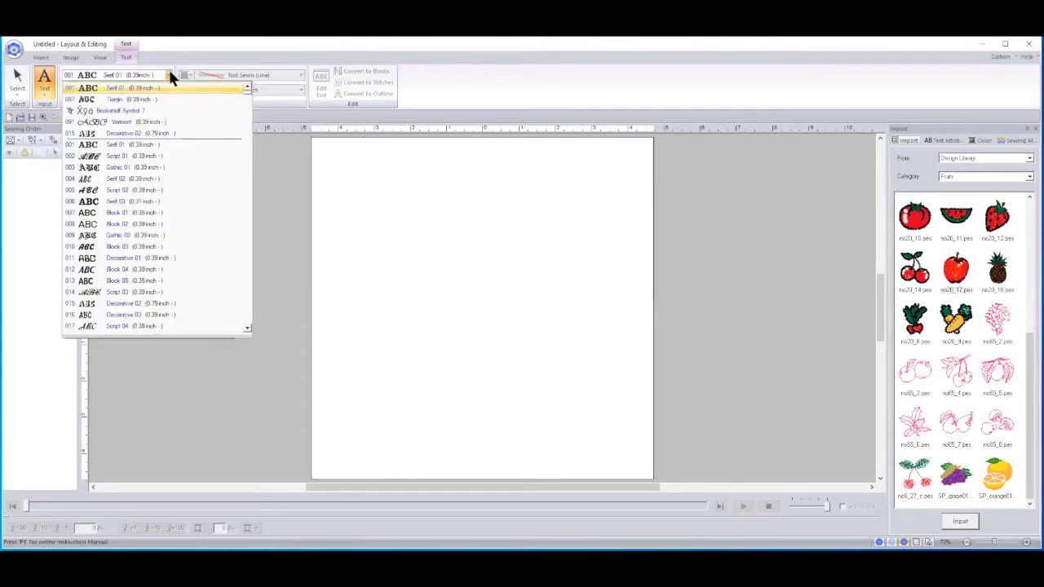
pyautogui.scroll(-1, 187, 196)
pyautogui.scroll(-5, 187, 188)
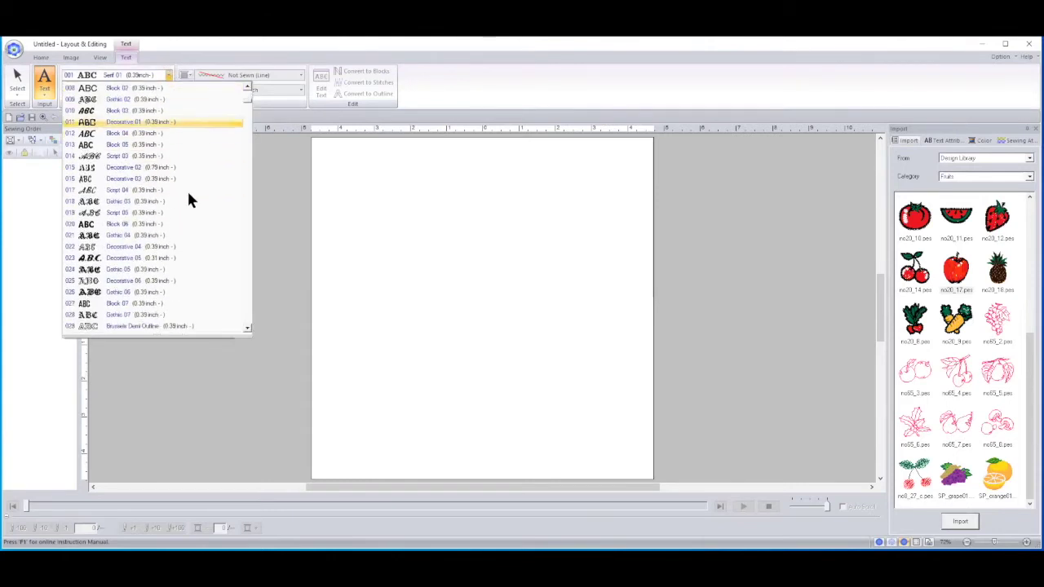
pyautogui.scroll(-2, 188, 202)
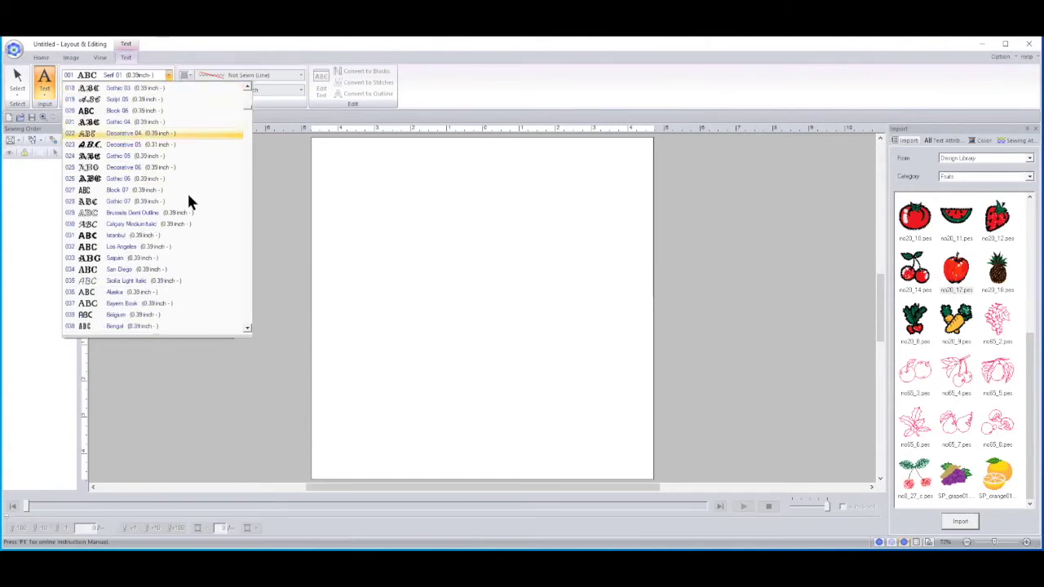
pyautogui.scroll(7, 189, 202)
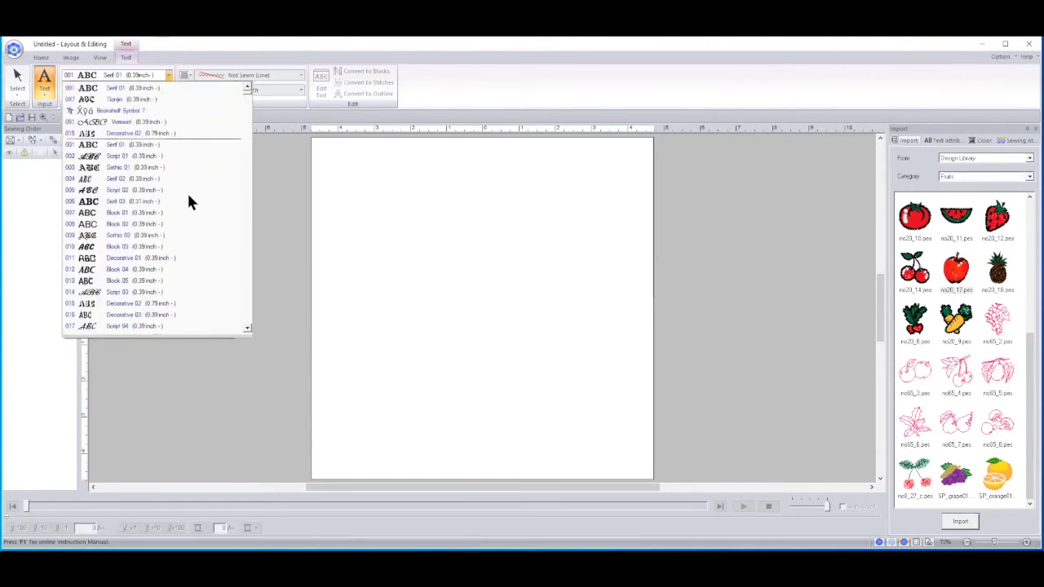
pyautogui.click(101, 90)
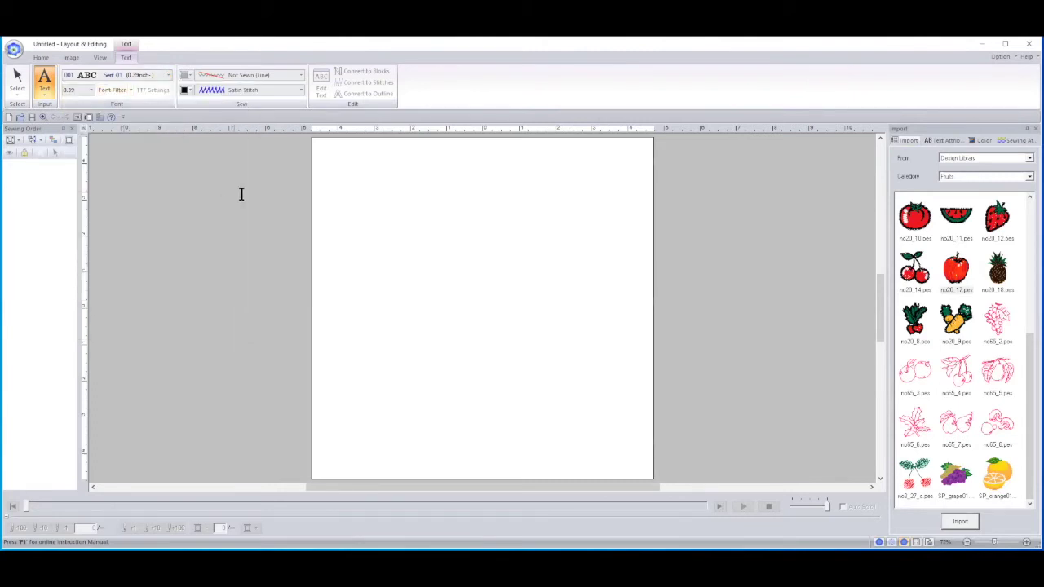
# Place a first name as lettering in the page's upper part and enlarge it to about 1.2 inches tall
pyautogui.click(375, 226)
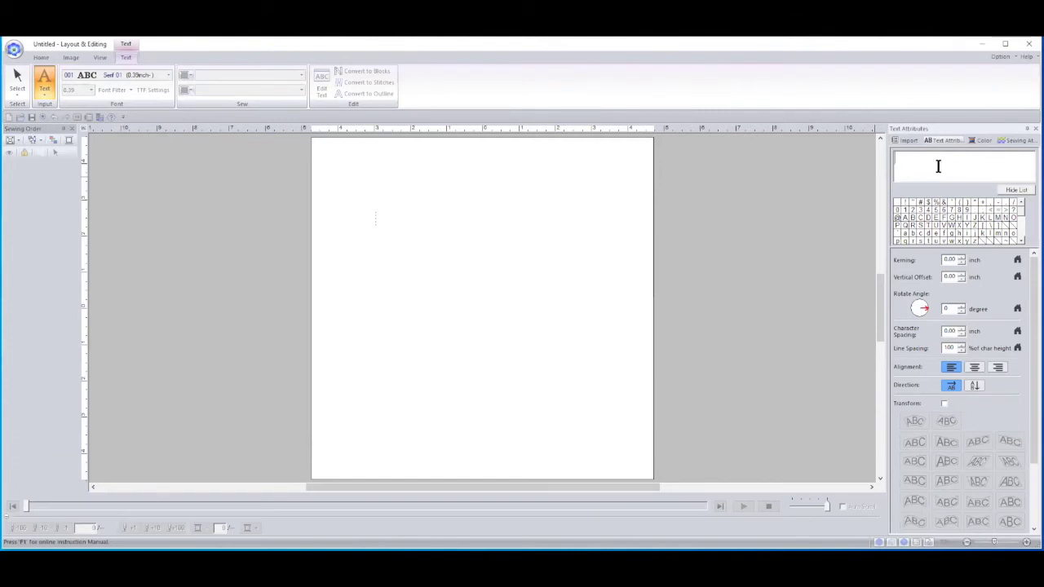
pyautogui.click(938, 166)
pyautogui.write('rich')
pyautogui.write('ard')
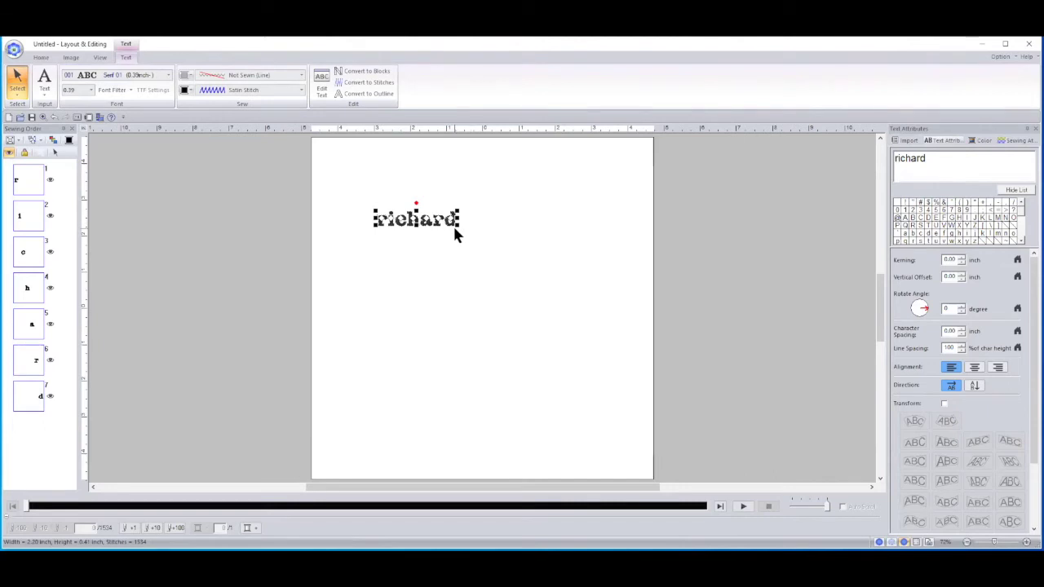
pyautogui.moveTo(458, 228); pyautogui.dragTo(627, 388)
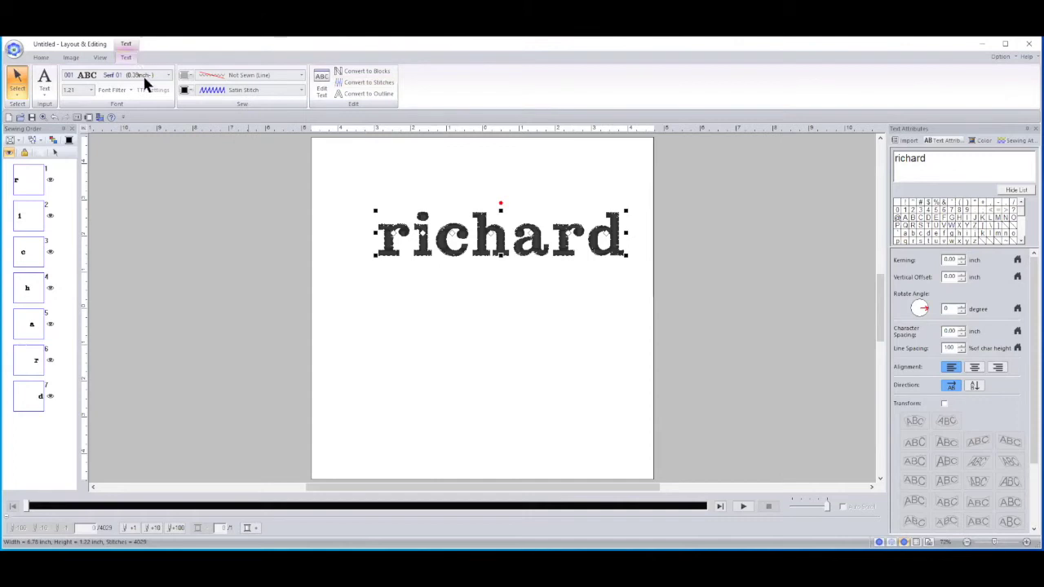
# Convert the lettering to stitches and split it across its middle with a Split Stitches outline around the upper half
pyautogui.click(353, 83)
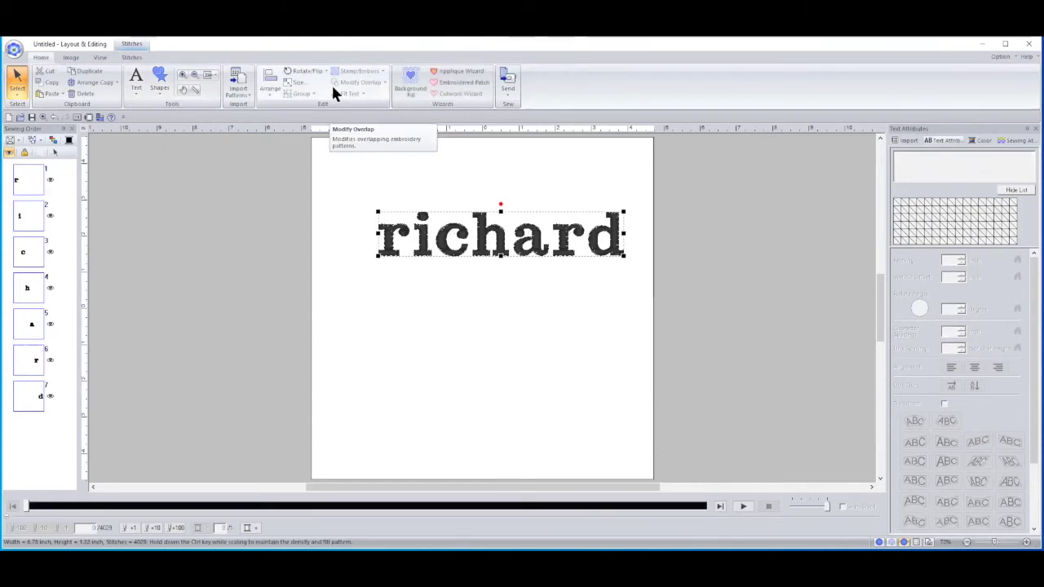
pyautogui.click(126, 56)
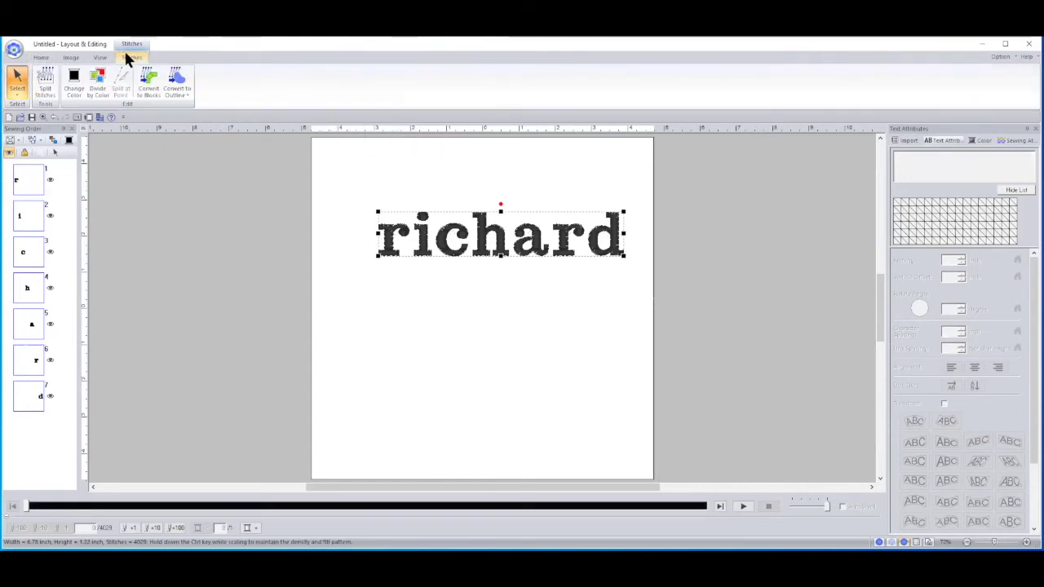
pyautogui.click(46, 82)
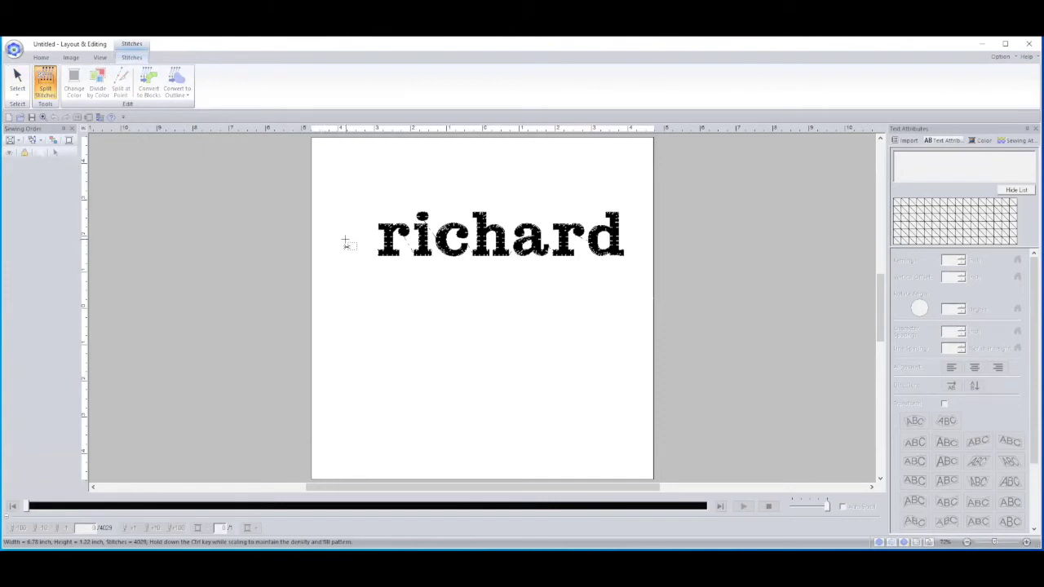
pyautogui.moveTo(346, 244); pyautogui.dragTo(642, 246)
pyautogui.click(625, 174)
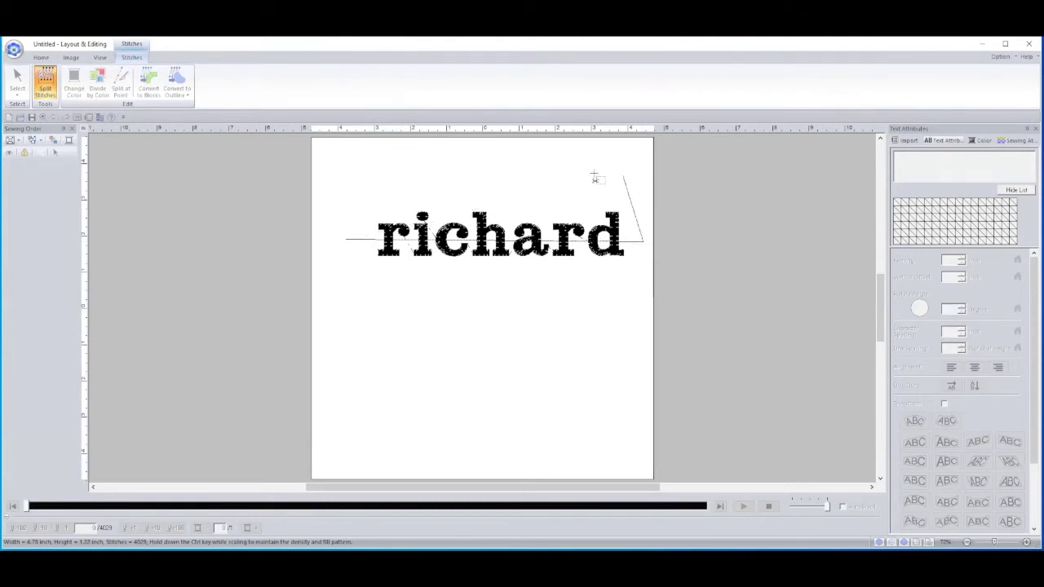
pyautogui.click(350, 165)
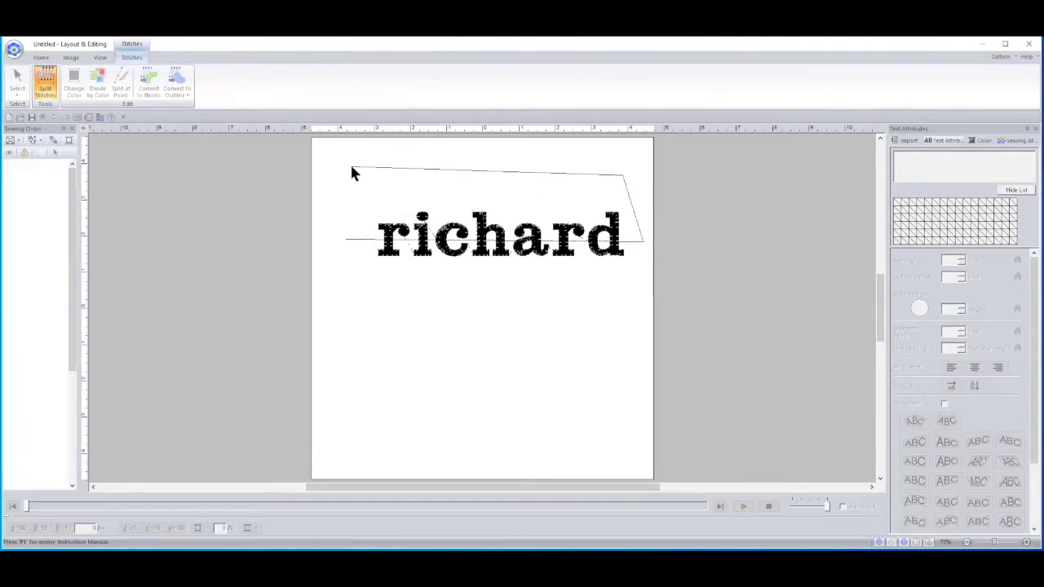
# Move the upper half of the split lettering upward, away from the lower half, and deselect it
pyautogui.click(478, 198)
pyautogui.moveTo(477, 197); pyautogui.dragTo(478, 194)
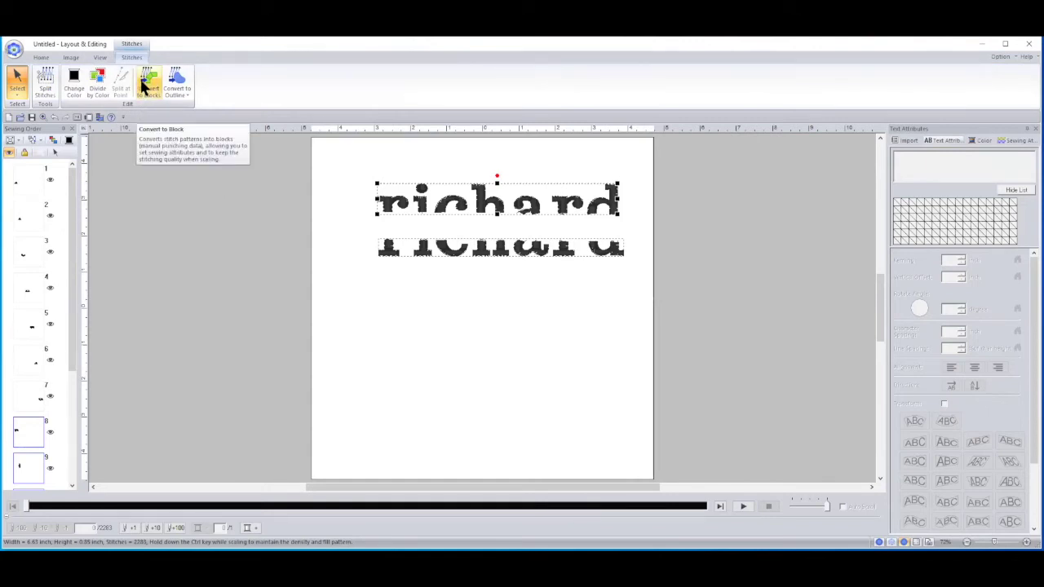
pyautogui.click(431, 362)
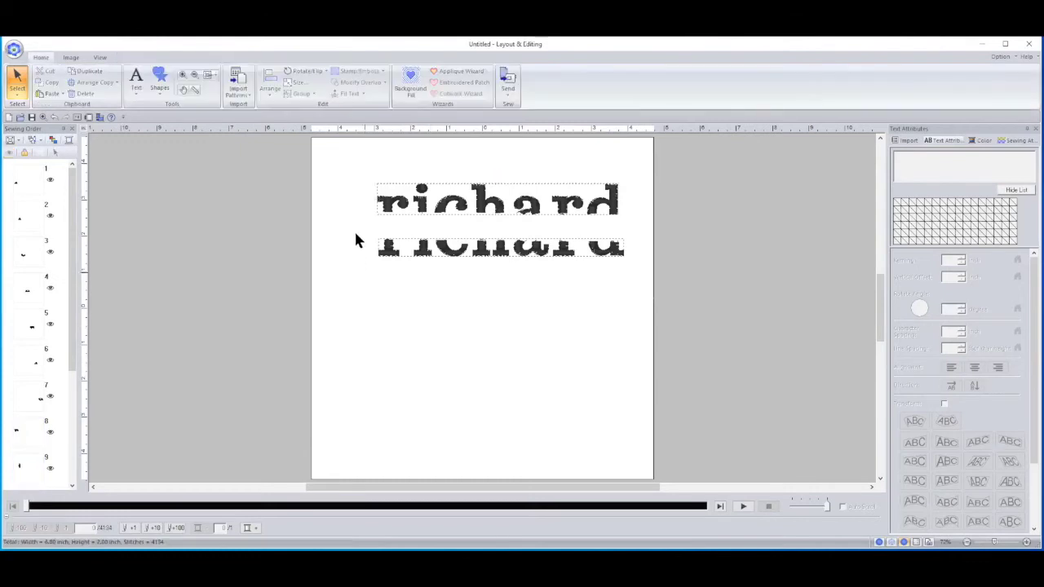
# Select both halves of the lettering and convert their stitches to blocks with Normal sensitivity
pyautogui.moveTo(340, 156); pyautogui.dragTo(657, 317)
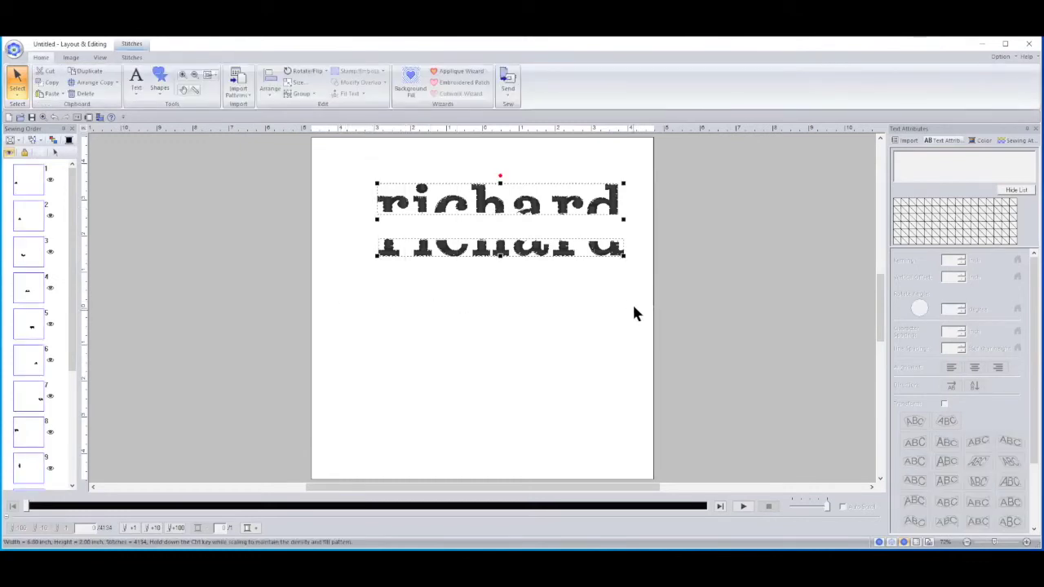
pyautogui.click(131, 58)
pyautogui.click(147, 79)
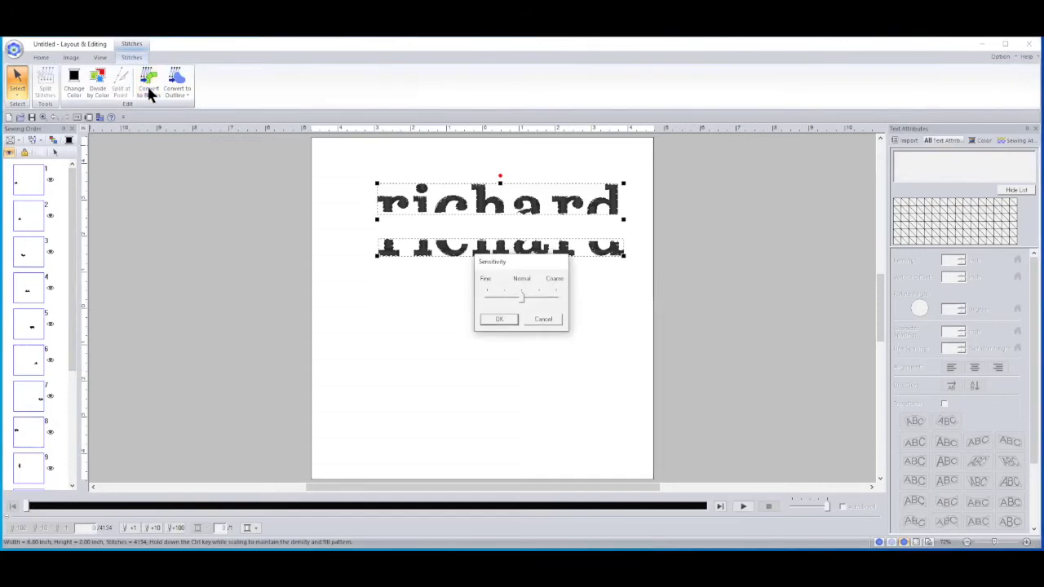
pyautogui.click(500, 319)
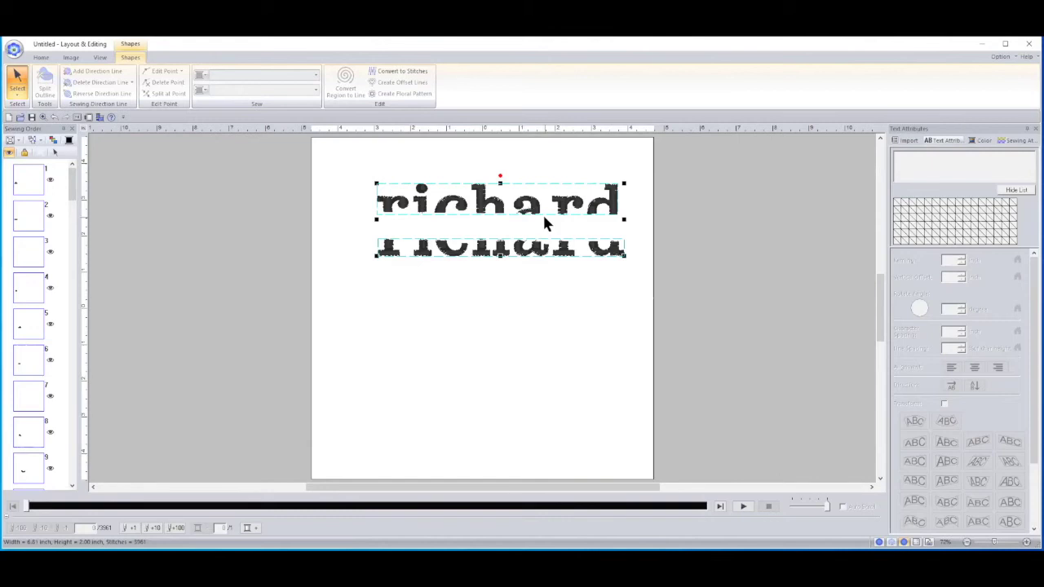
# Try Not Sewn for the outline of both lettering halves, and set the outline to Chain Stitch
pyautogui.rightClick(460, 202)
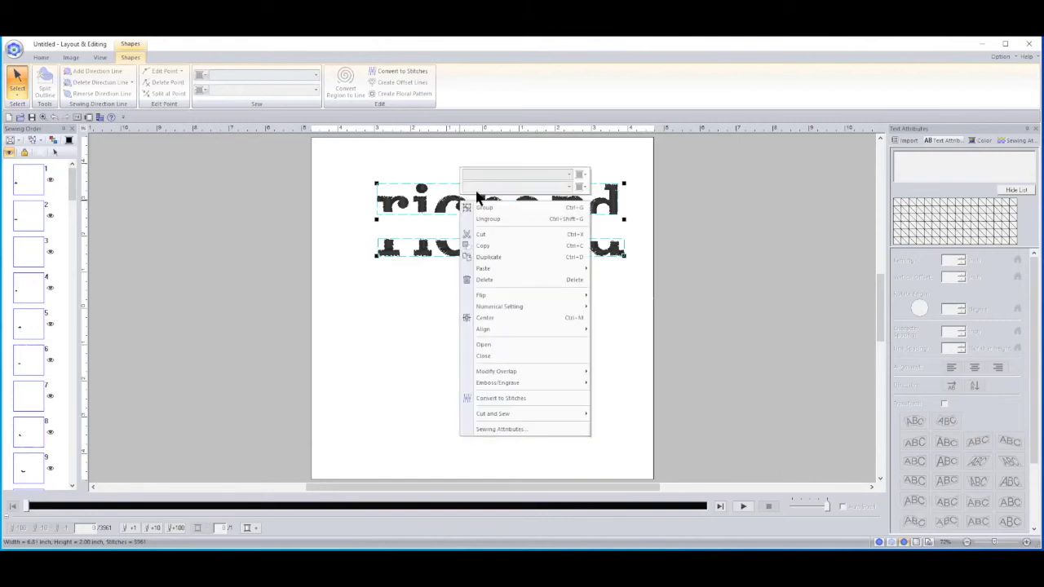
pyautogui.click(508, 176)
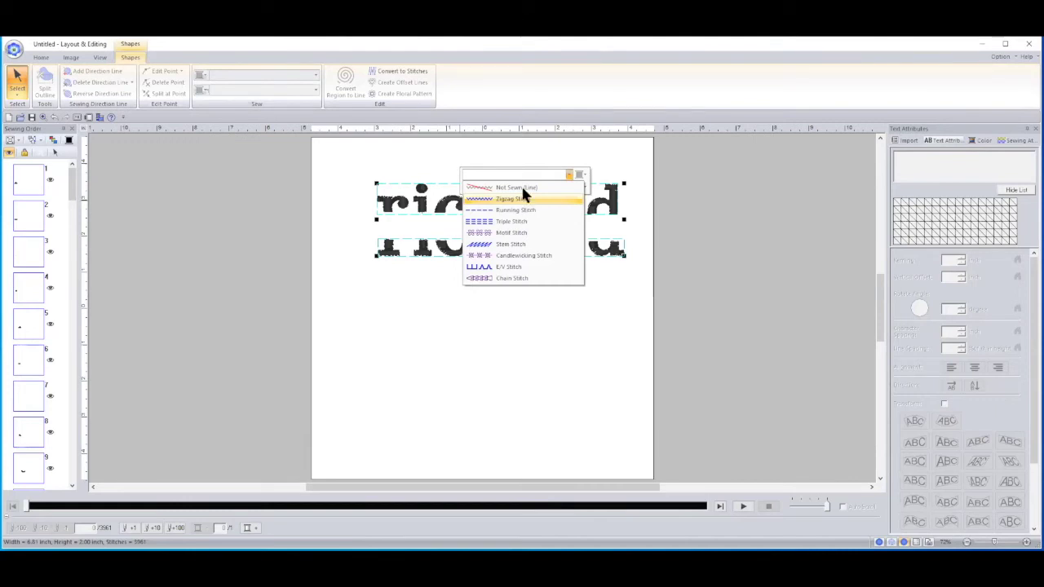
pyautogui.click(520, 187)
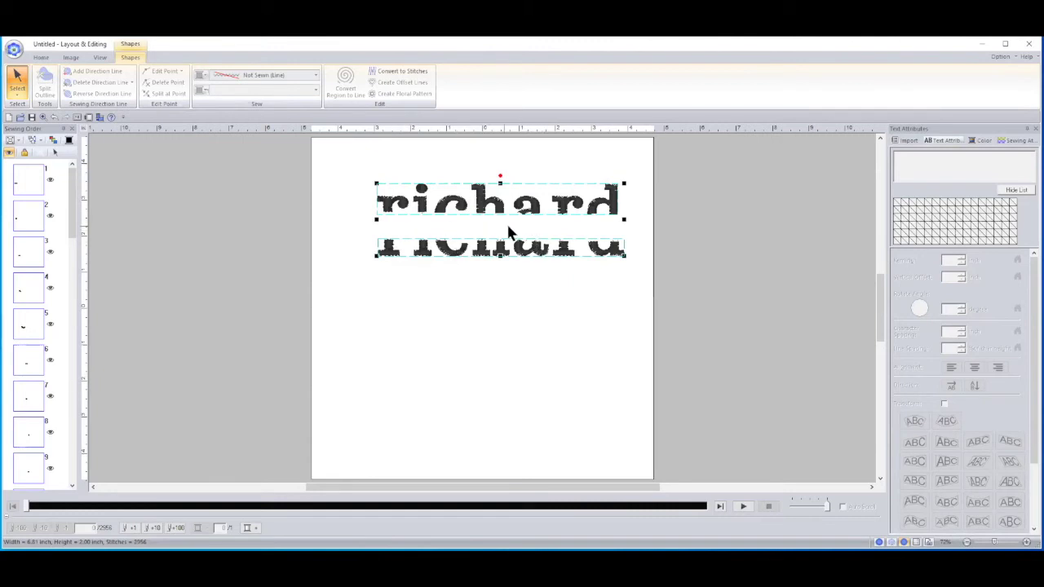
pyautogui.click(282, 75)
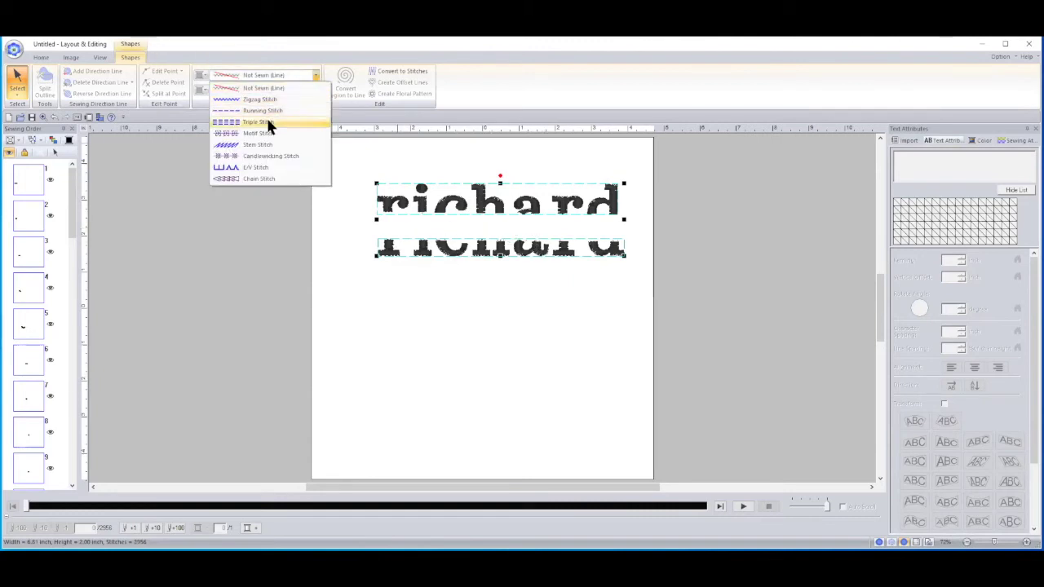
pyautogui.click(255, 175)
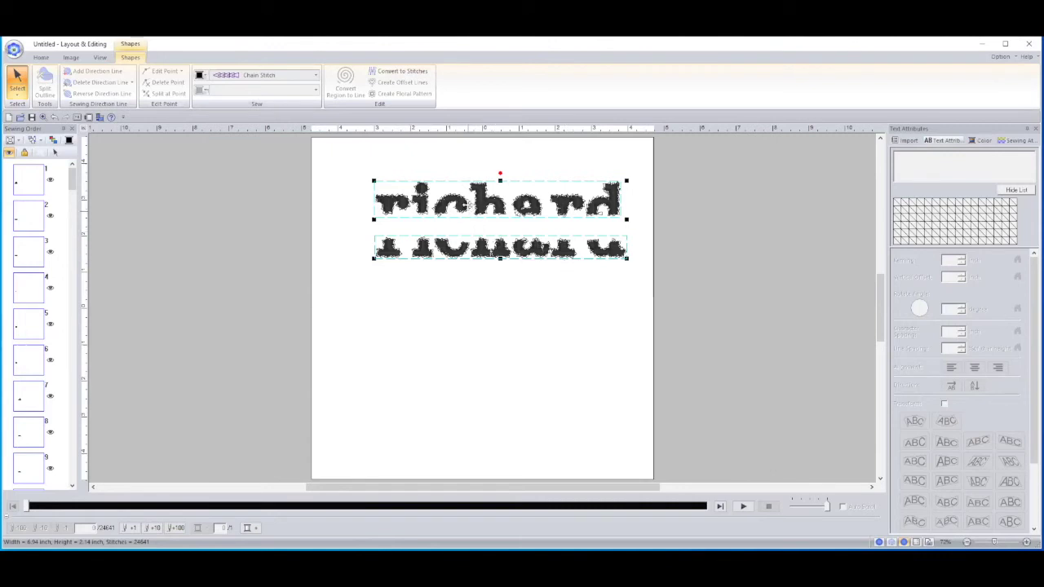
# Examine the chain stitch outlines of the split lettering up close, and start a new layout without saving
pyautogui.click(41, 58)
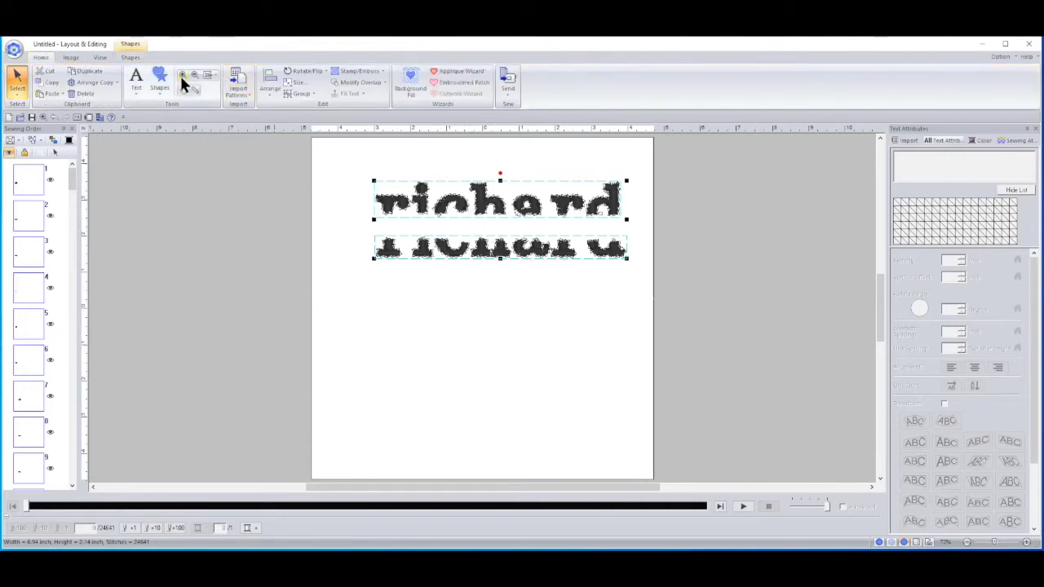
pyautogui.click(183, 74)
pyautogui.click(513, 217)
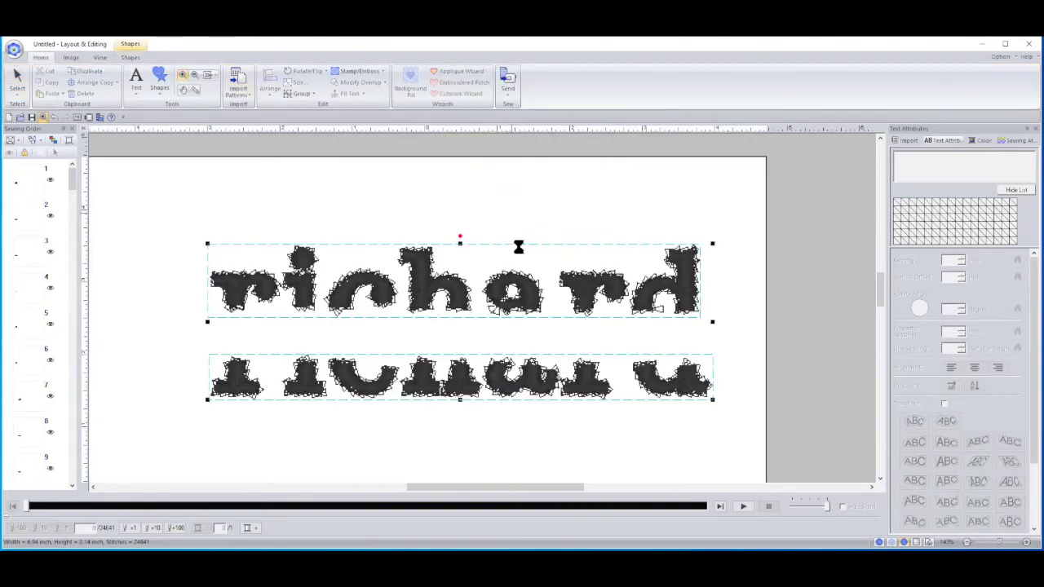
pyautogui.click(483, 331)
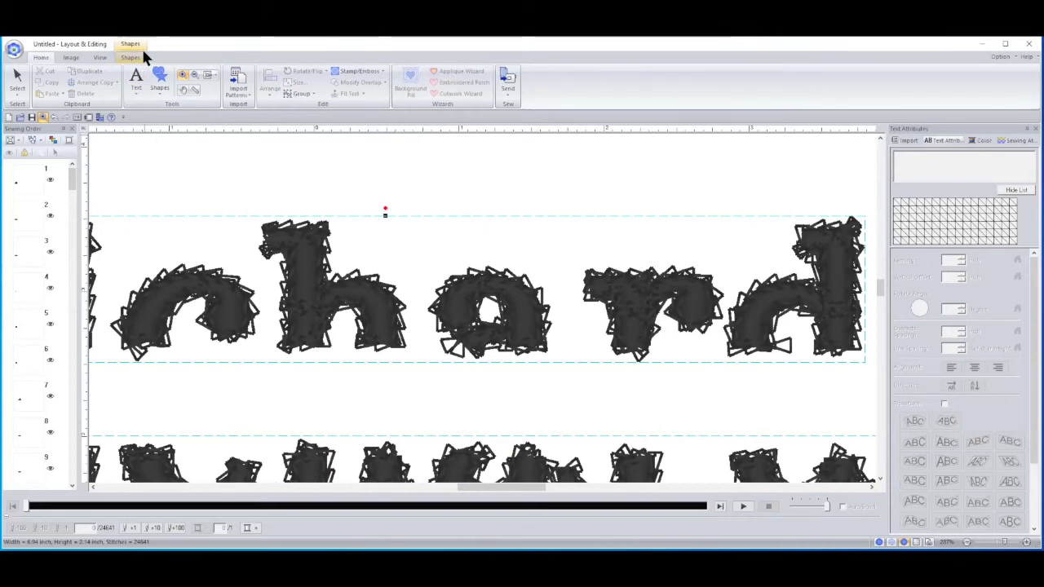
pyautogui.click(9, 116)
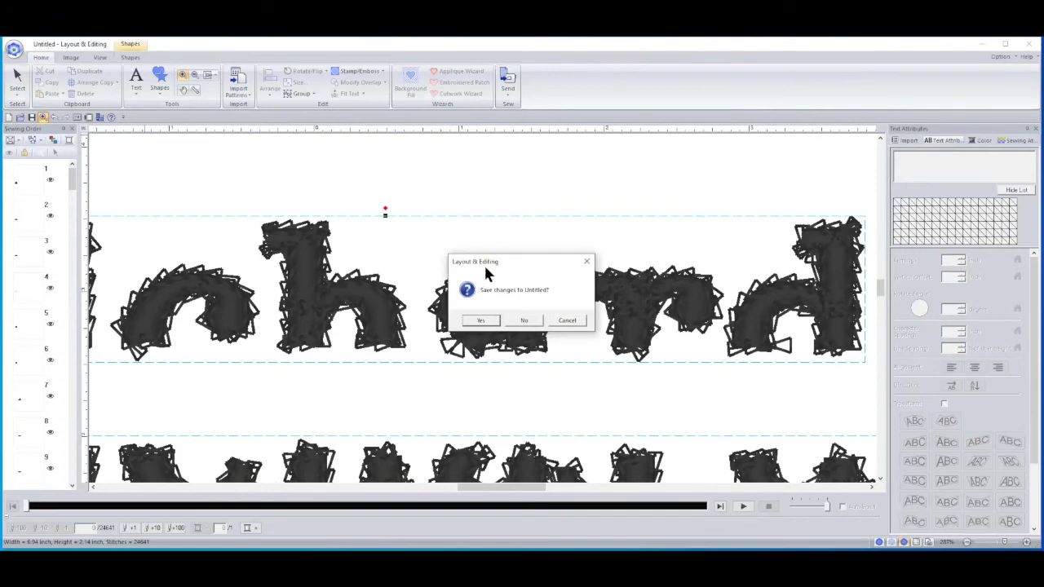
pyautogui.click(524, 319)
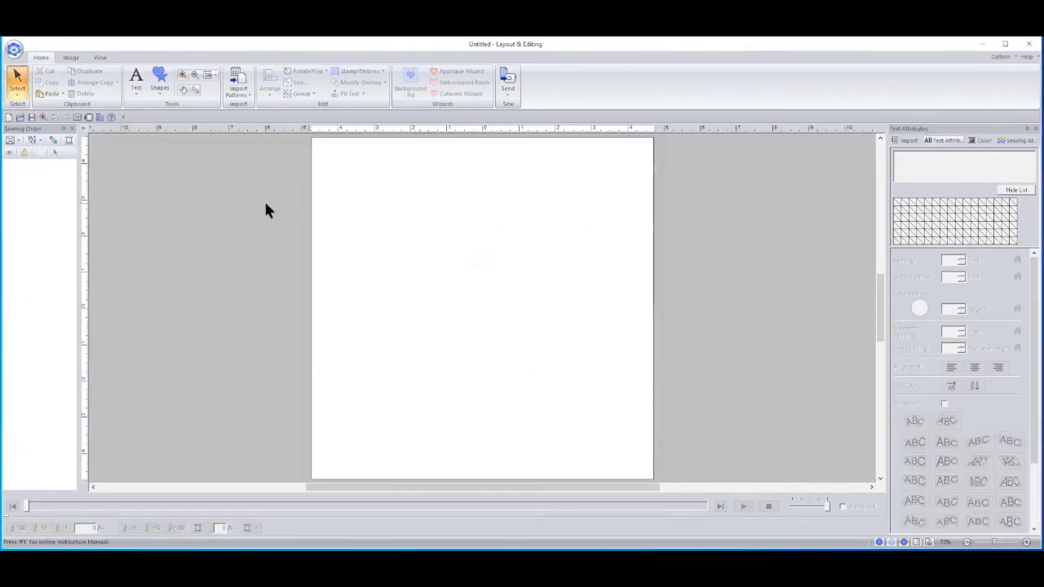
# Place the tomato design no20_10.pes from the Fruits category in the upper left area of the page
pyautogui.click(100, 58)
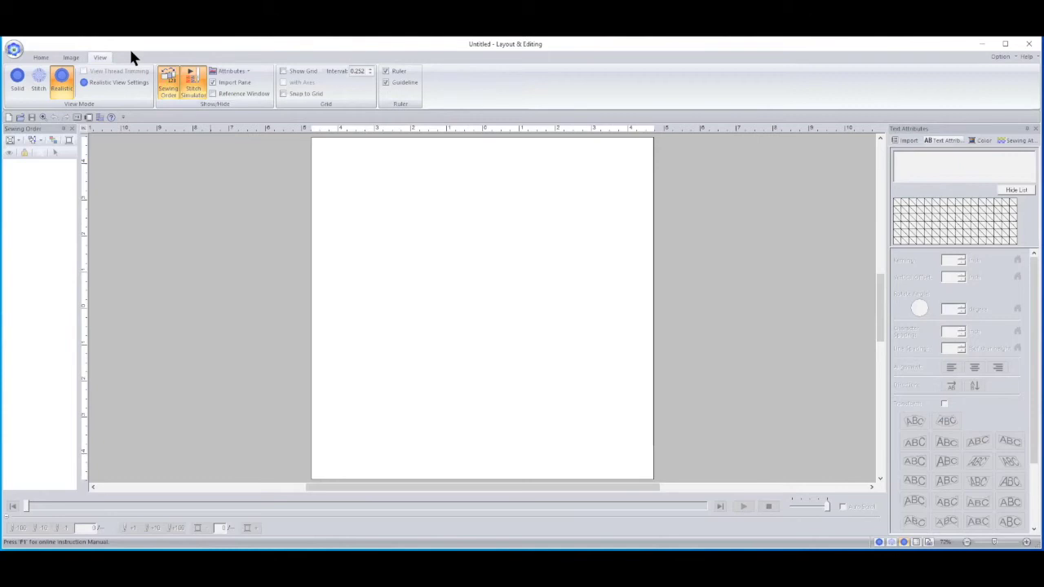
pyautogui.click(909, 141)
pyautogui.moveTo(920, 220); pyautogui.dragTo(409, 242)
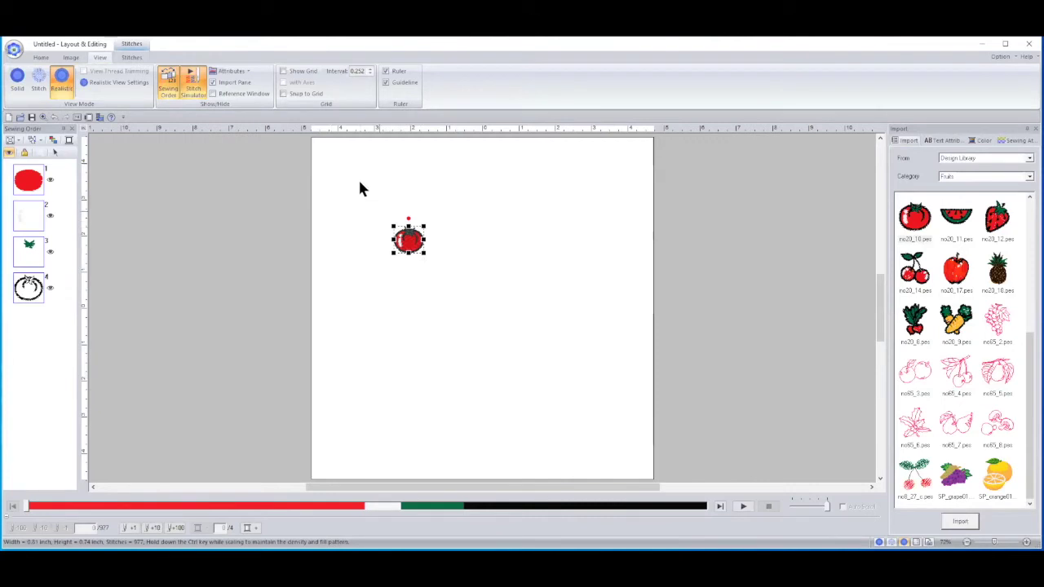
# Resize the tomato to 400% with its aspect ratio maintained and Keep density and fill pattern turned on
pyautogui.click(38, 57)
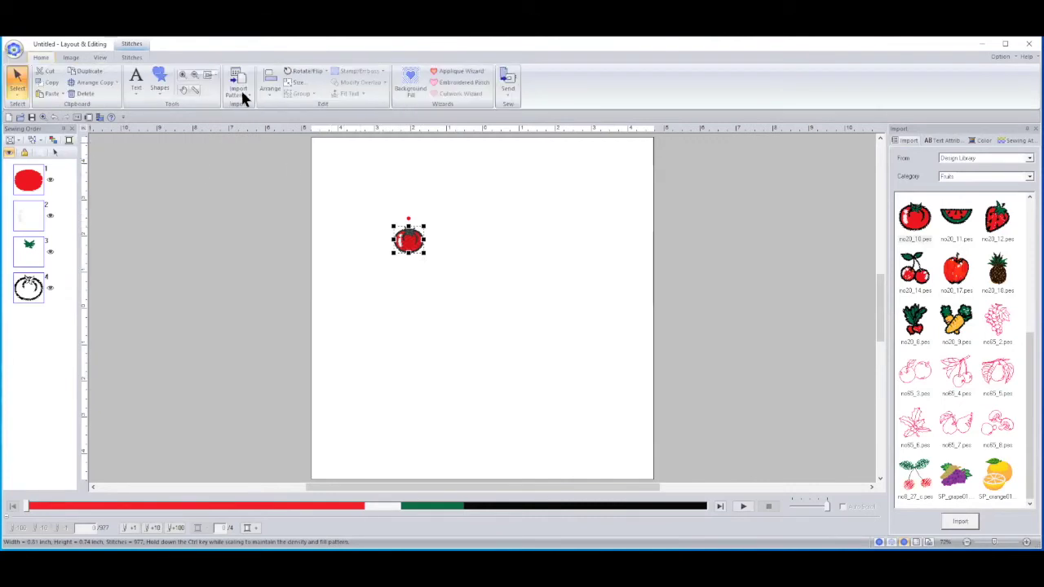
pyautogui.click(299, 81)
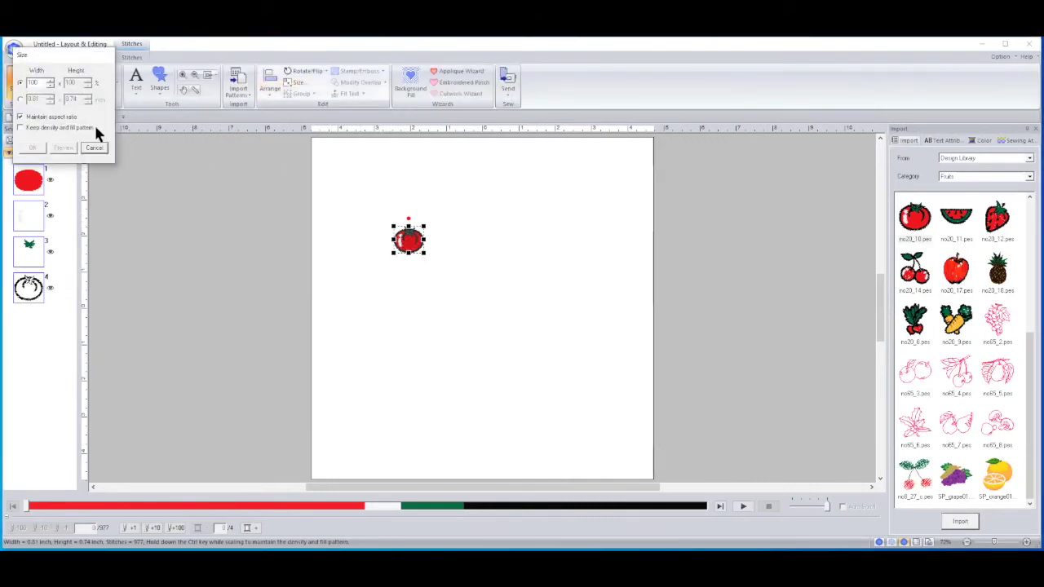
pyautogui.click(31, 128)
pyautogui.moveTo(38, 83); pyautogui.dragTo(15, 81)
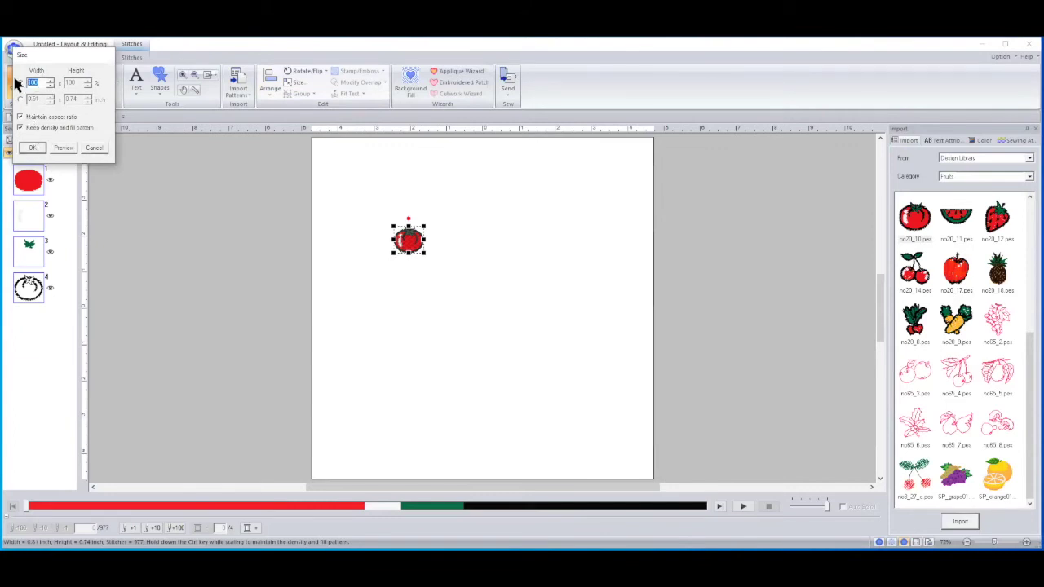
pyautogui.write('4')
pyautogui.click(63, 147)
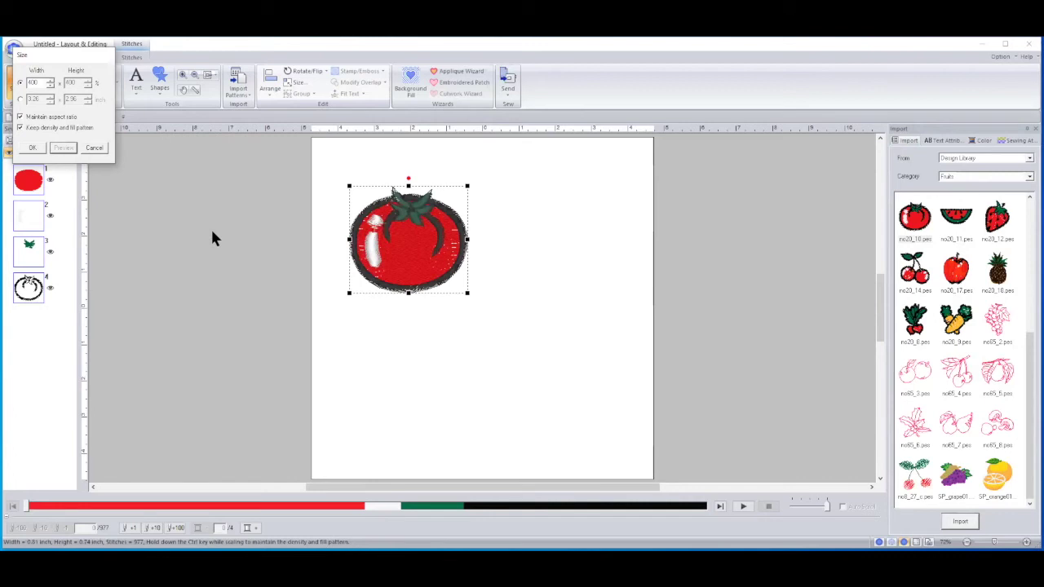
pyautogui.click(32, 148)
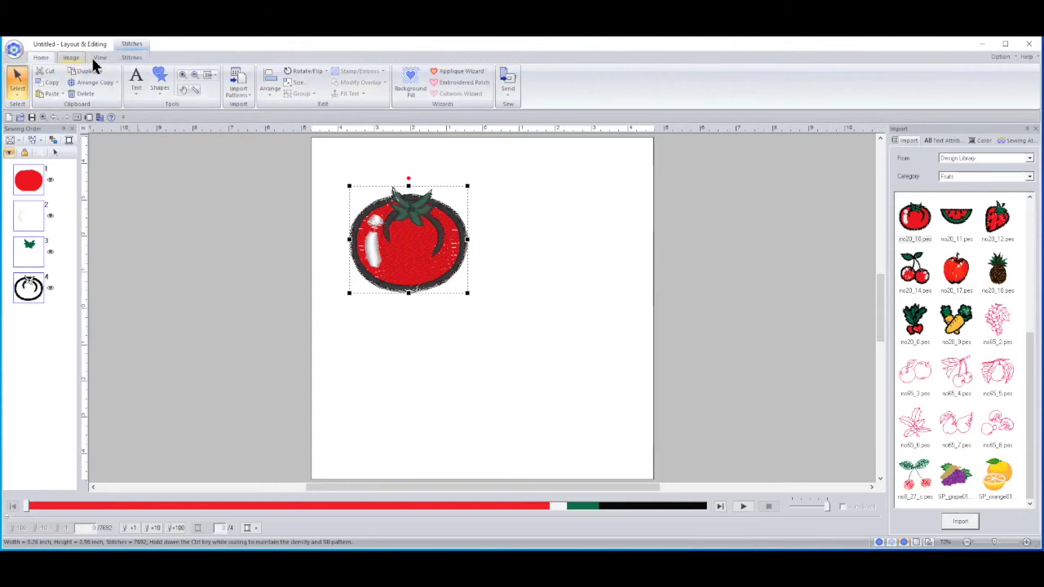
# Compare the enlarged tomato in Stitch view and Solid view
pyautogui.click(100, 59)
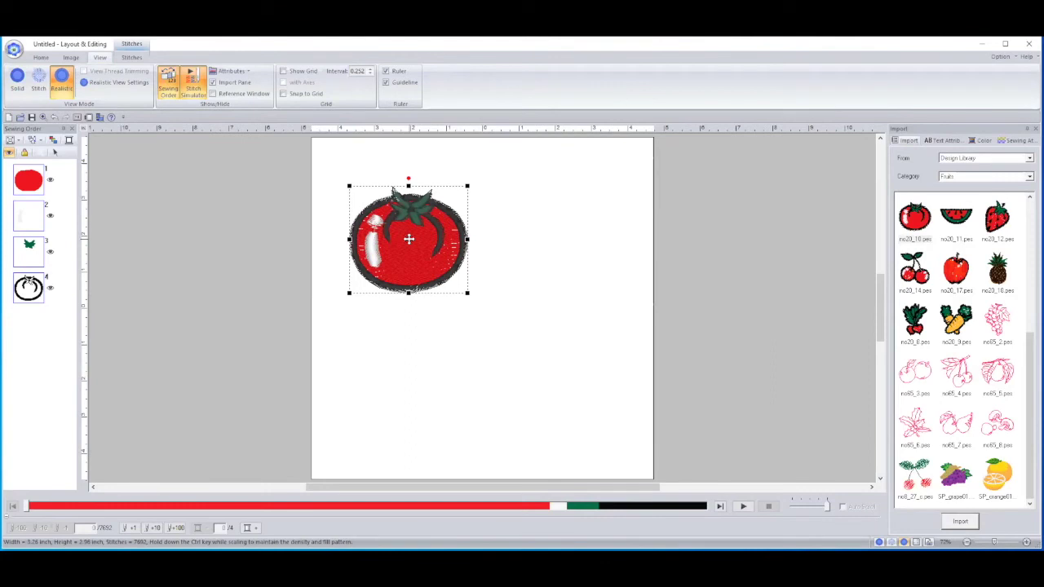
pyautogui.click(33, 84)
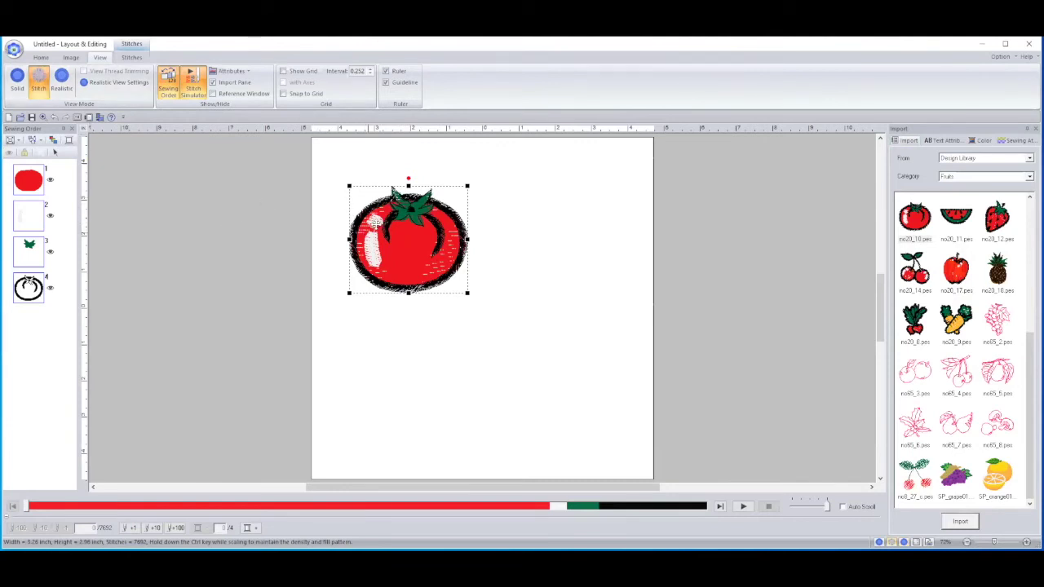
pyautogui.click(17, 82)
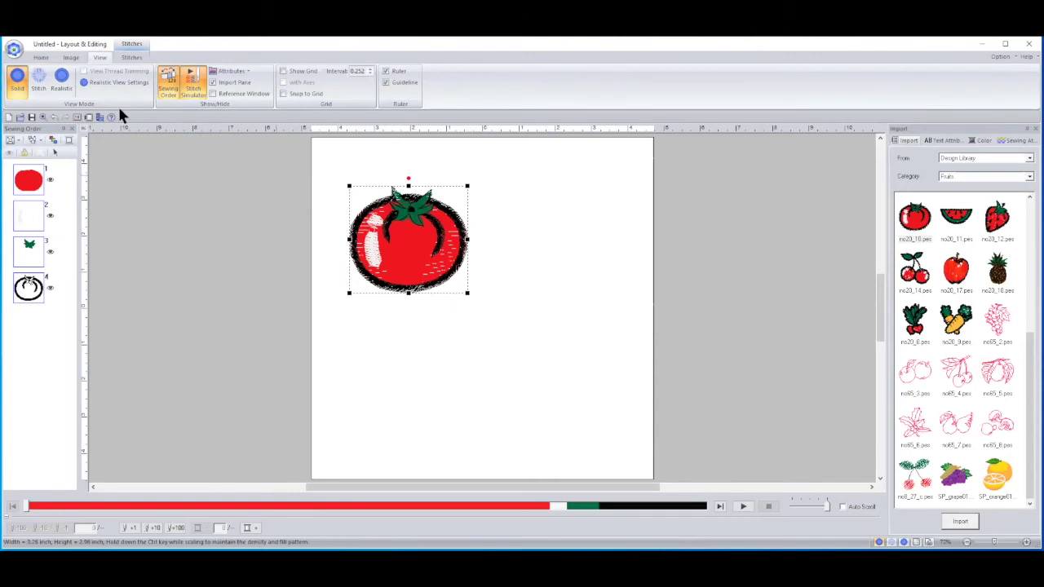
# Make a Four-Way Mirror Copy of the tomato, centred on the page
pyautogui.click(34, 55)
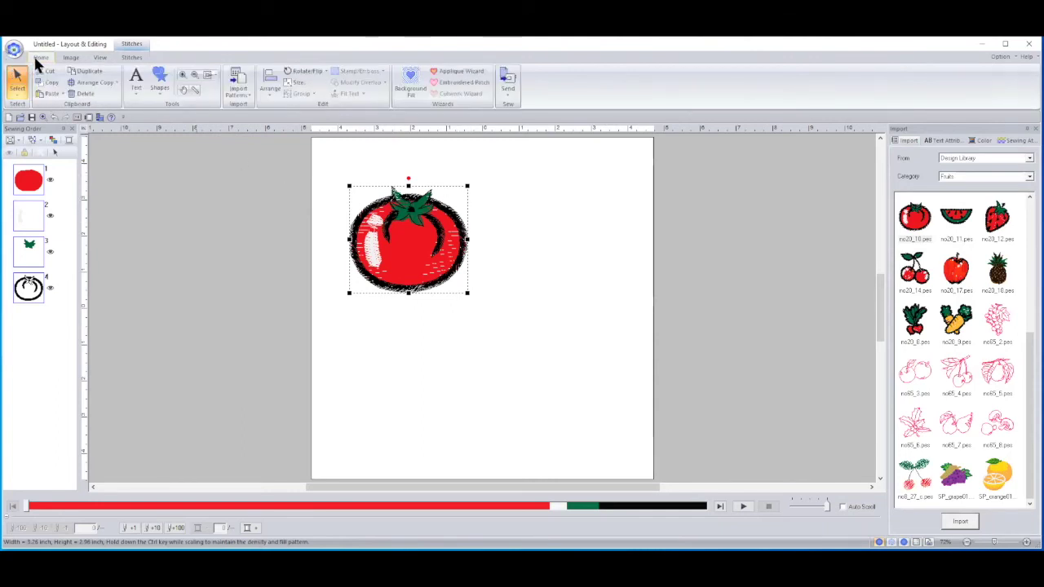
pyautogui.click(105, 83)
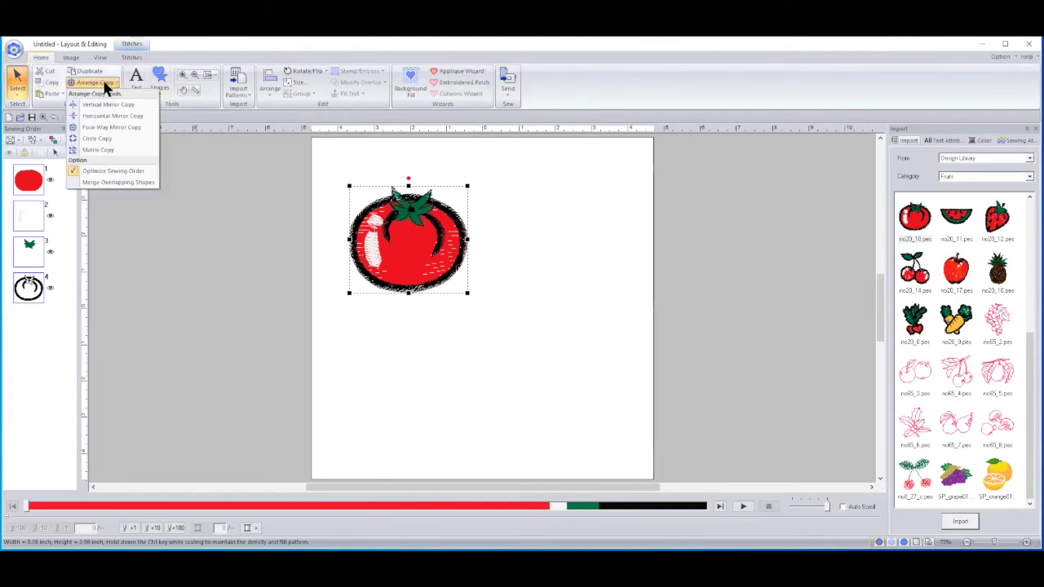
pyautogui.click(119, 129)
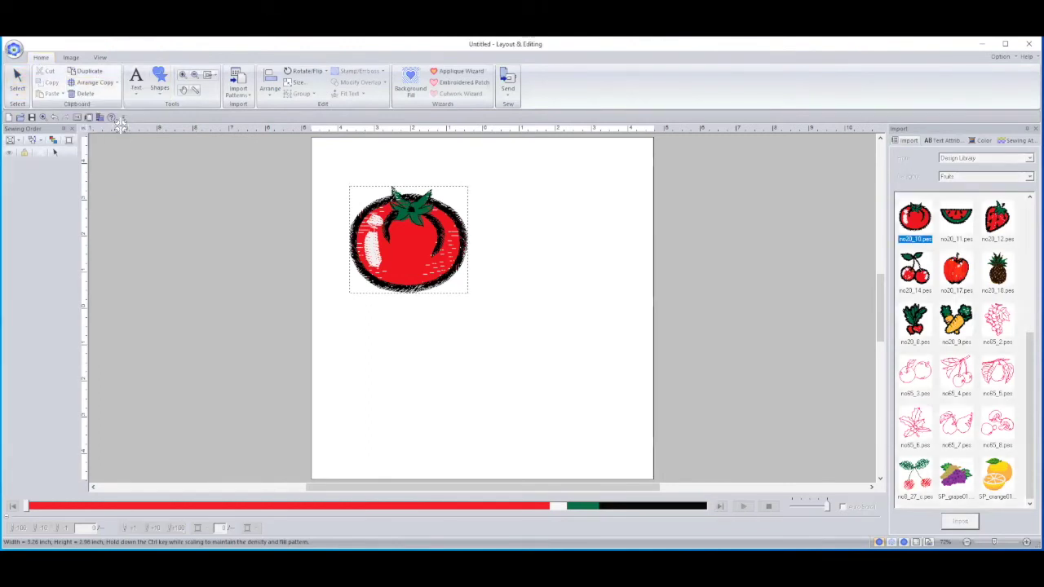
pyautogui.click(481, 314)
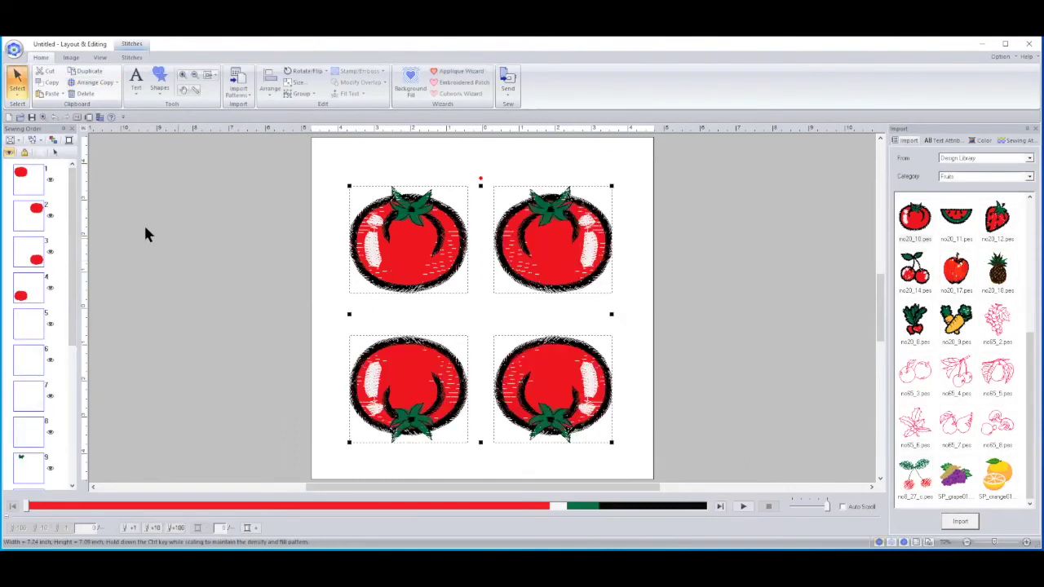
# Compare the four mirrored tomatoes in the Realistic, Stitch and Solid views, ending in Stitch view
pyautogui.click(98, 57)
pyautogui.click(64, 75)
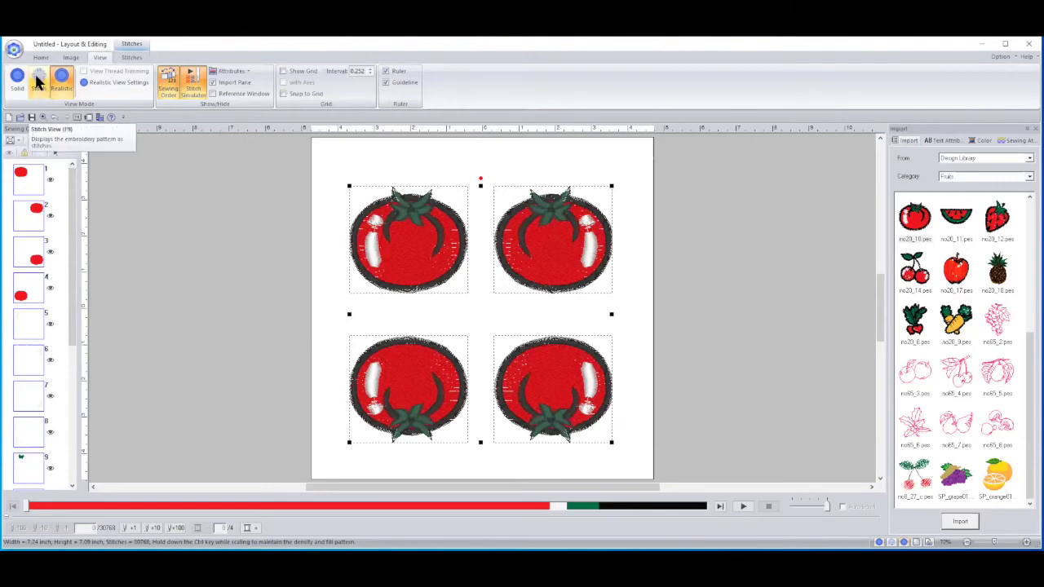
pyautogui.click(37, 82)
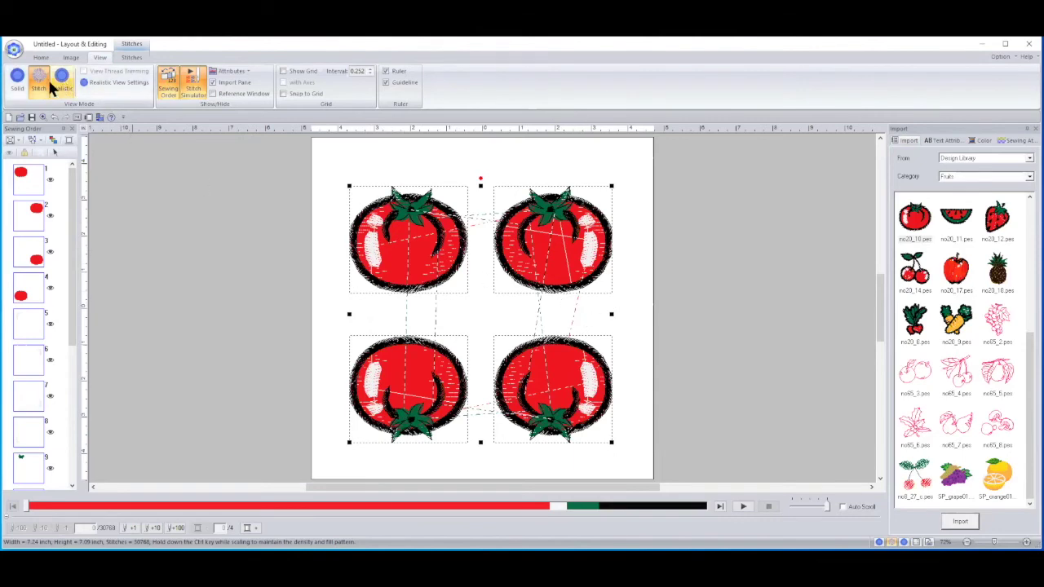
pyautogui.click(17, 78)
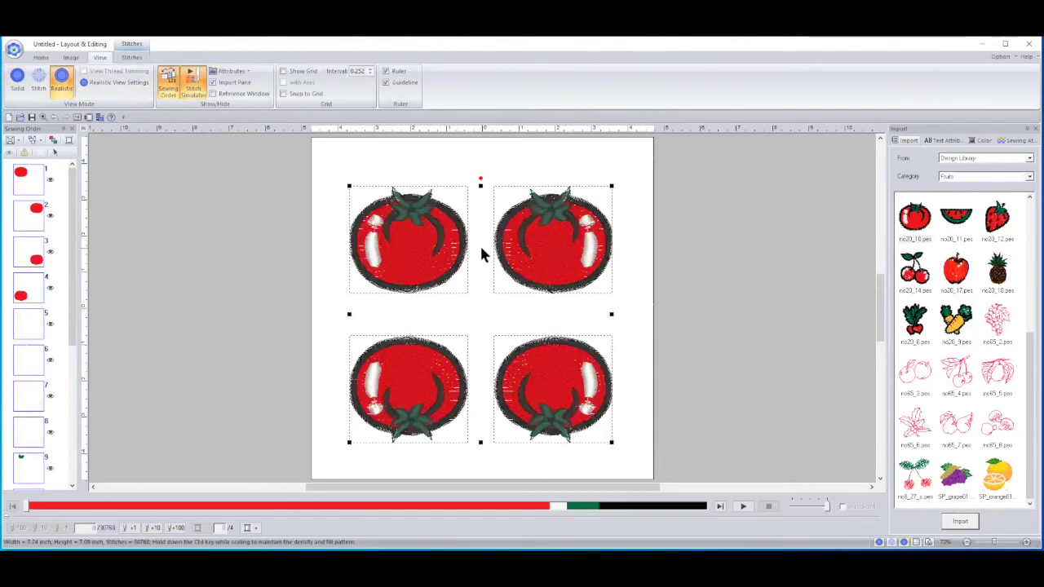
pyautogui.click(39, 79)
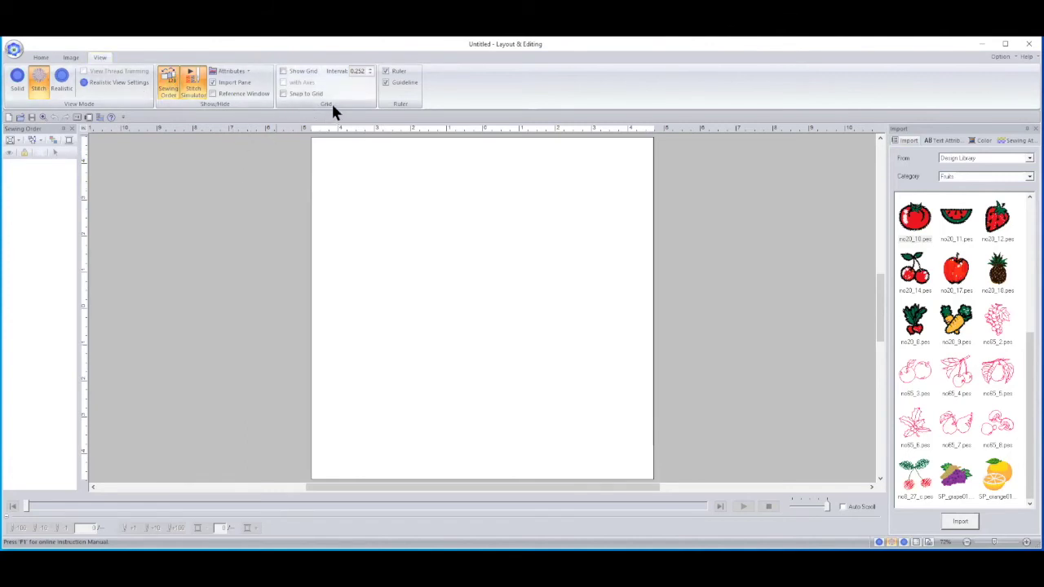
# Show the grid on the empty page with an interval of 0.500 inch and display it with axes
pyautogui.click(299, 71)
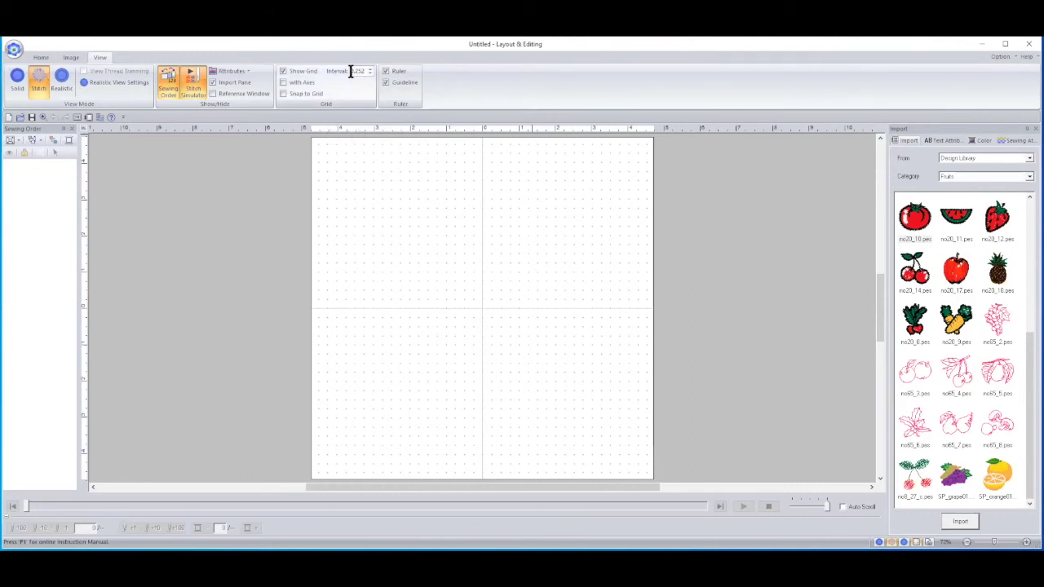
pyautogui.moveTo(351, 72); pyautogui.dragTo(365, 72)
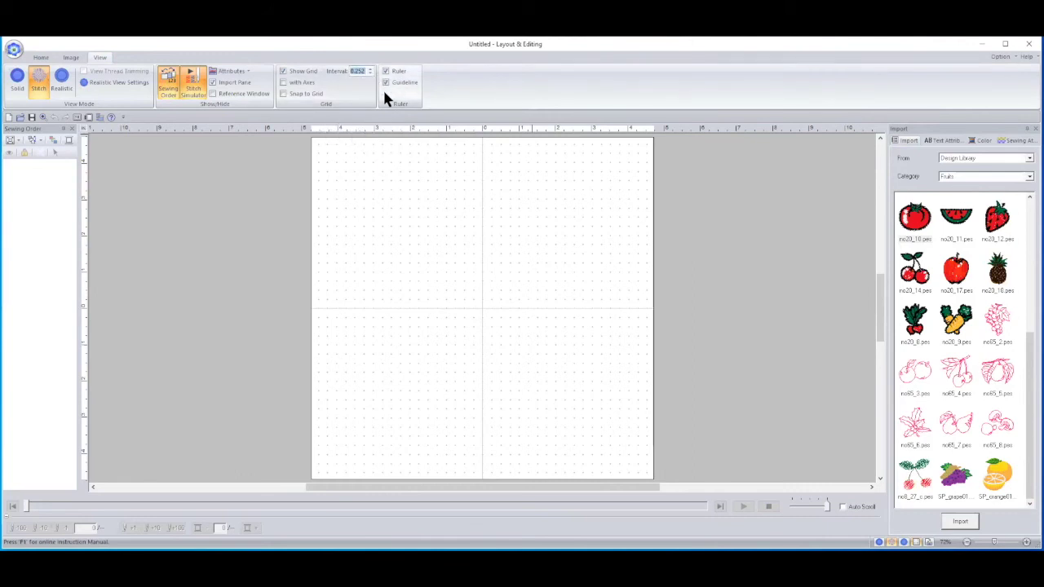
pyautogui.write('5')
pyautogui.press('Return')
pyautogui.click(295, 82)
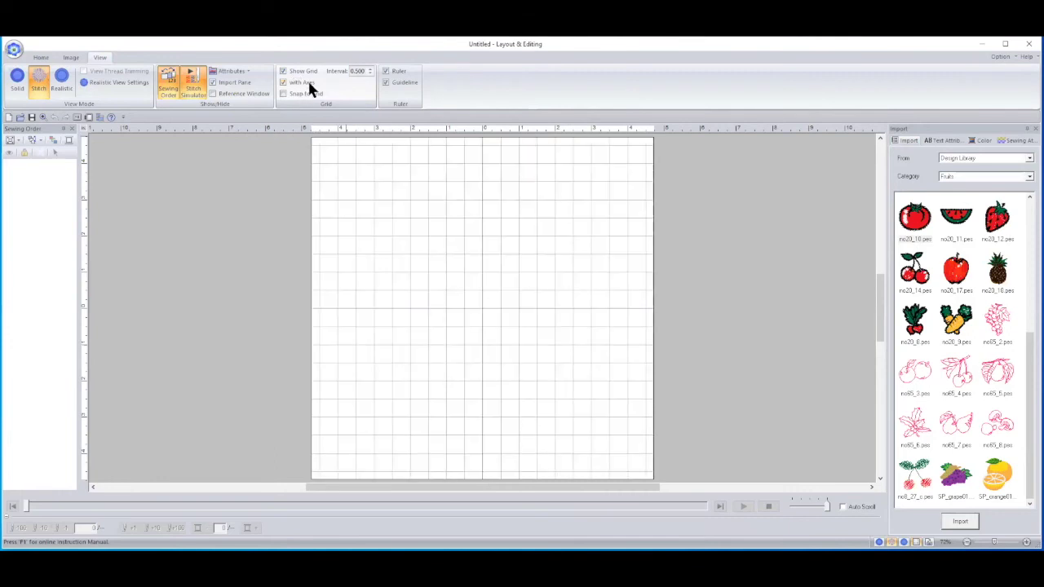
# Set the grid interval to 1.000 inch and turn on Snap to Grid
pyautogui.doubleClick(348, 72)
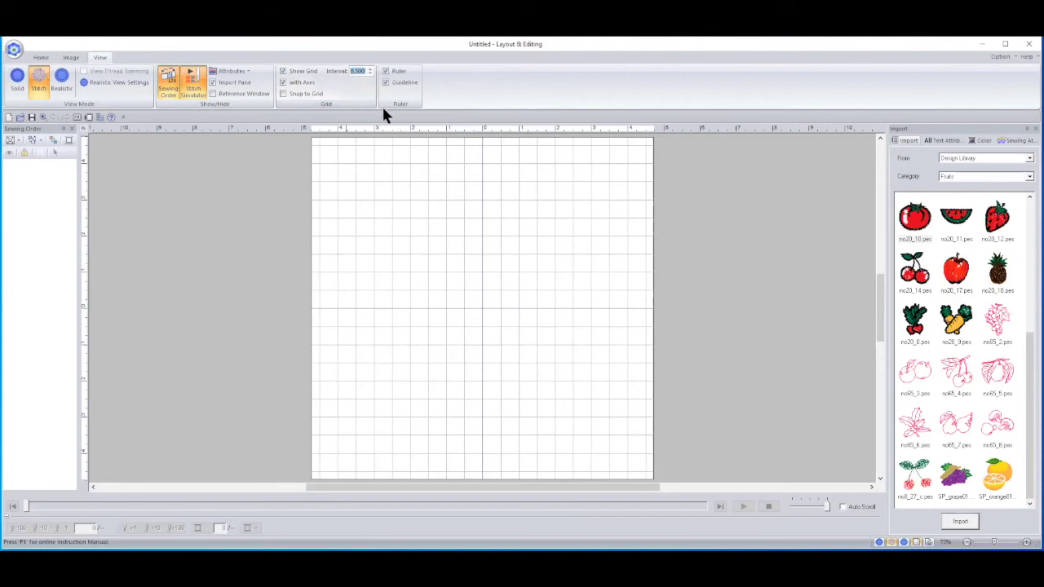
pyautogui.write('1')
pyautogui.press('Return')
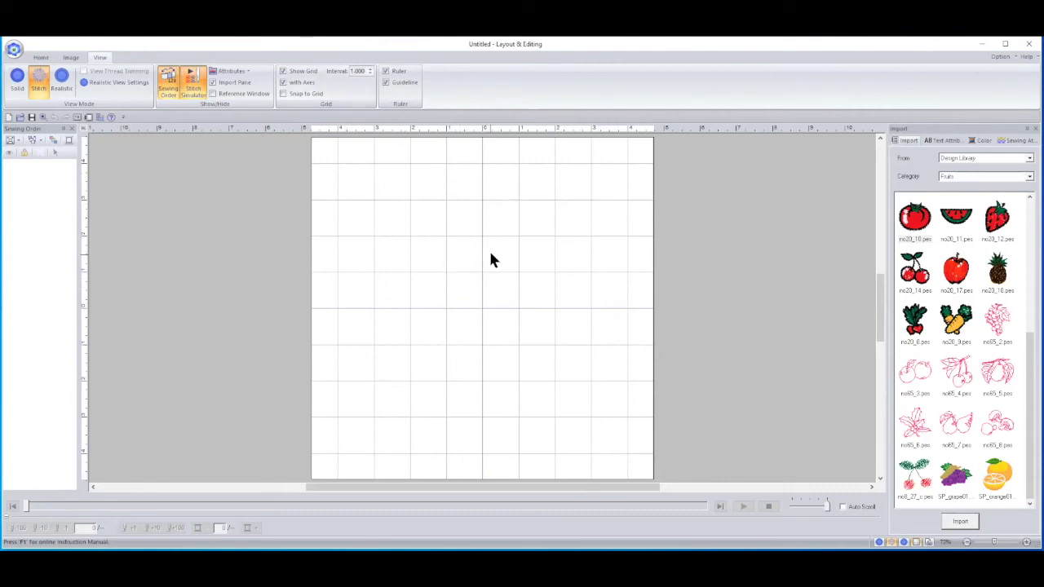
pyautogui.click(302, 94)
# Import the tomato no20_10.pes and snap its lower left corner to the grid intersection 1 inch left of and 2 inches above the page centre
pyautogui.click(915, 217)
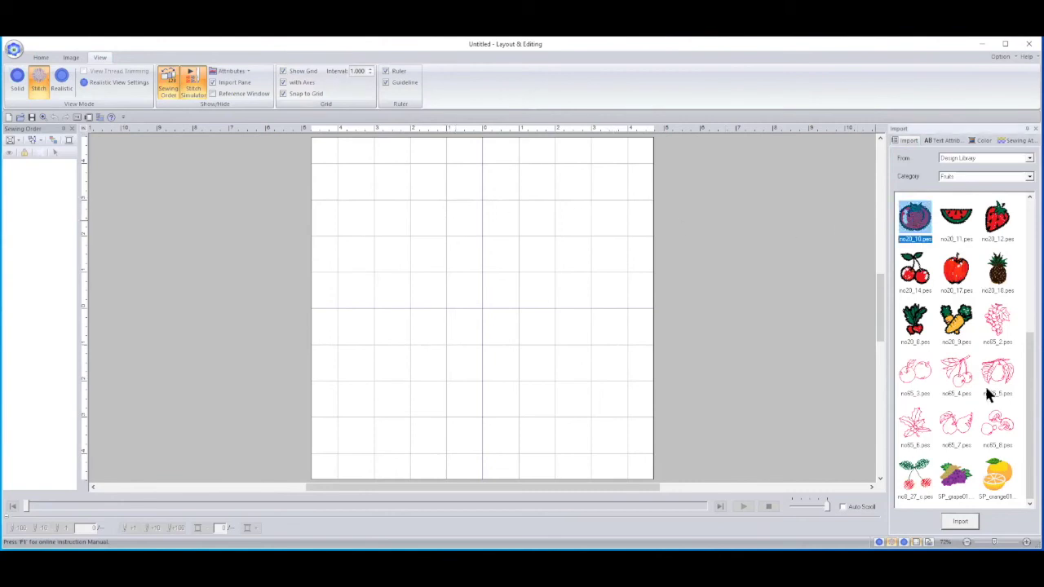
pyautogui.click(959, 522)
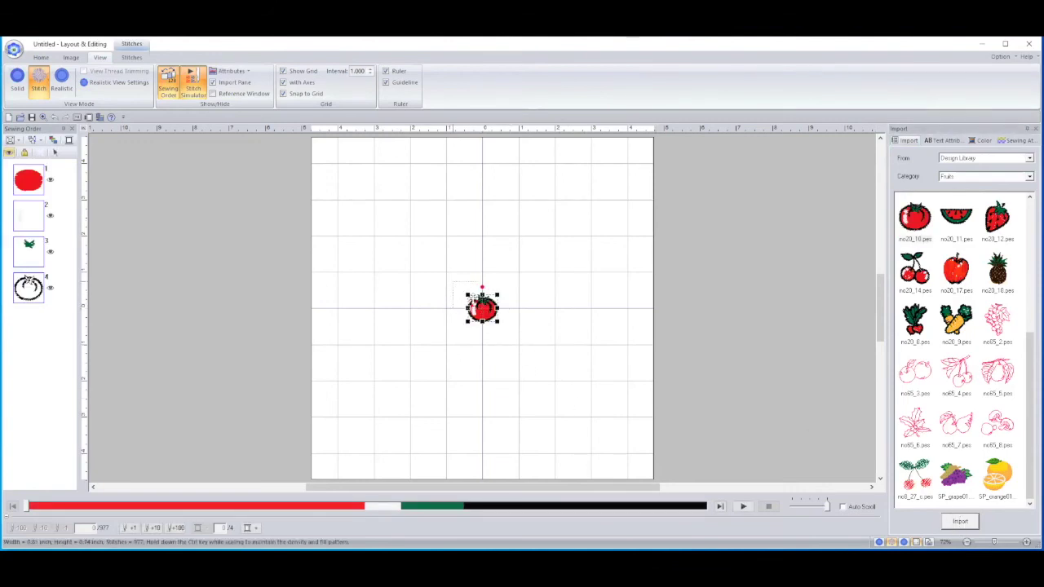
pyautogui.moveTo(473, 299); pyautogui.dragTo(458, 285)
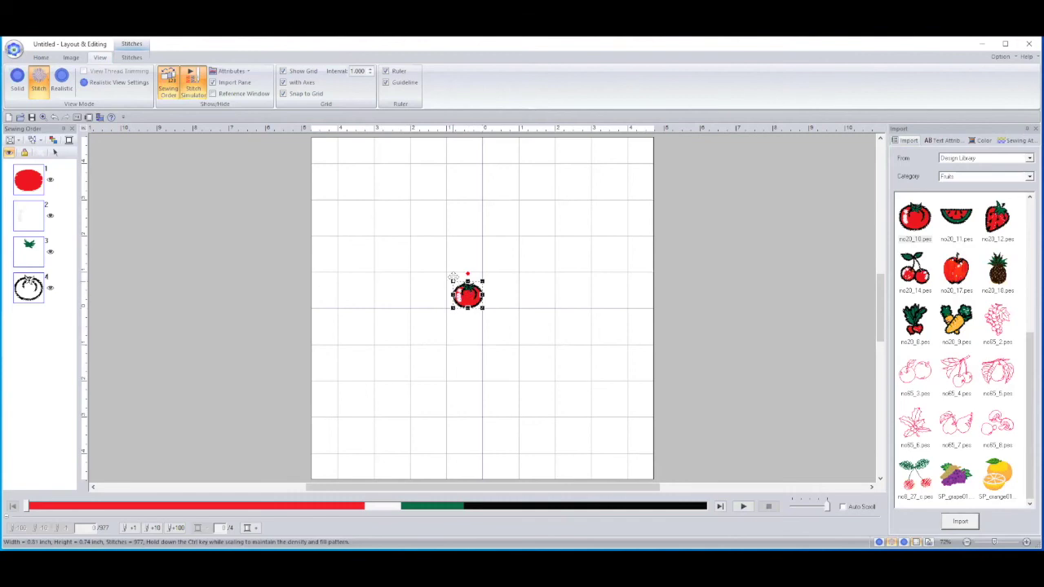
pyautogui.moveTo(454, 282); pyautogui.dragTo(446, 219)
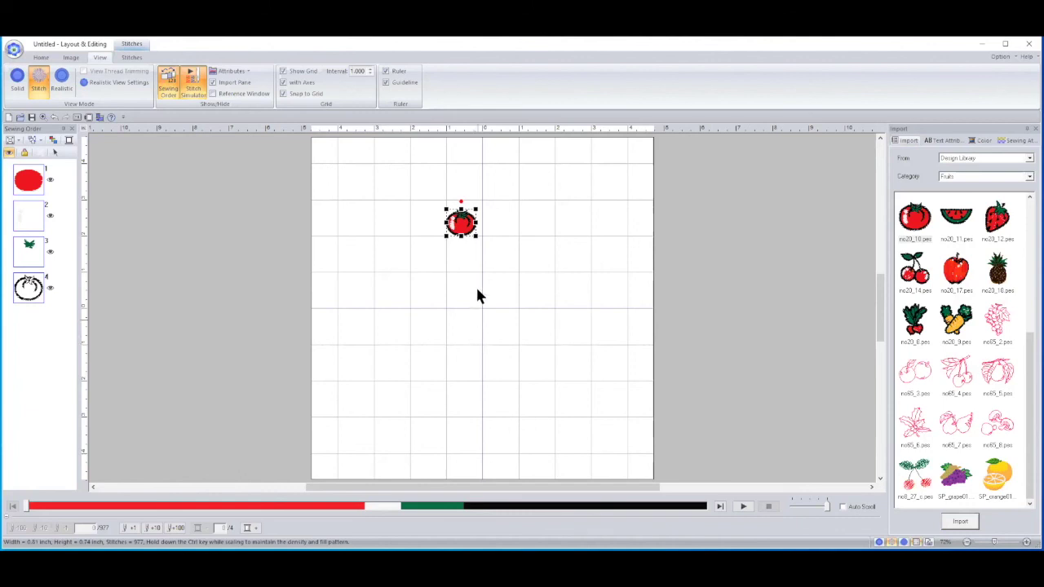
# Try to set the grid interval to 20
pyautogui.doubleClick(364, 71)
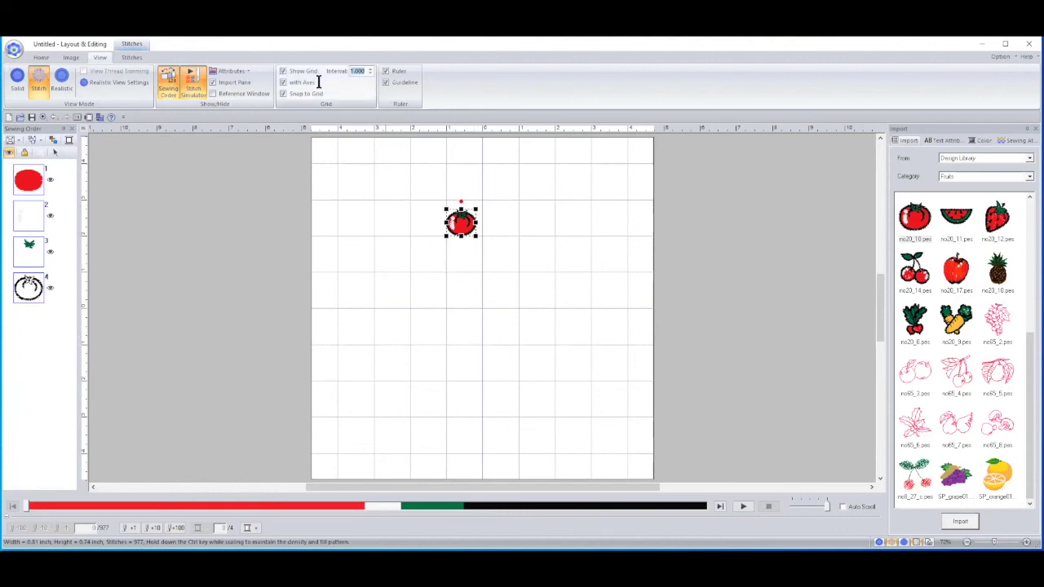
pyautogui.write('20')
pyautogui.press('Return')
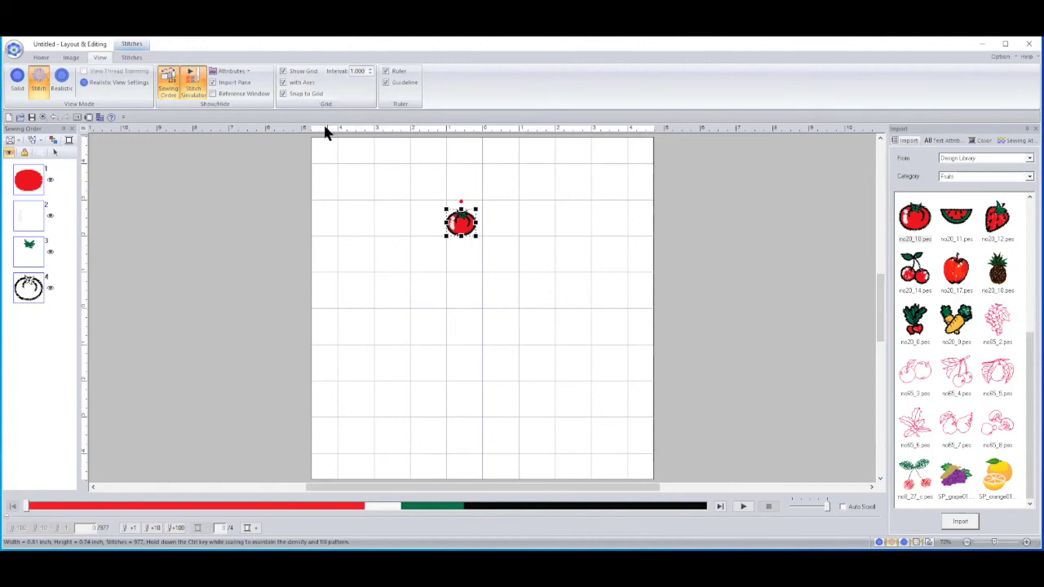
# Turn off Snap to Grid and move the tomato freely upward by about 1 inch
pyautogui.click(283, 93)
pyautogui.moveTo(452, 221); pyautogui.dragTo(453, 185)
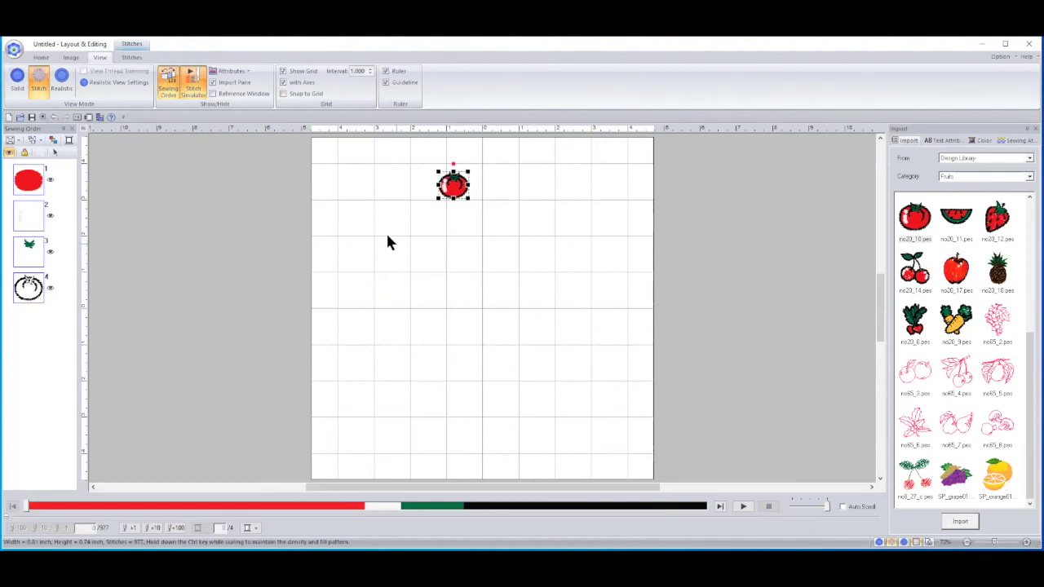
# Nudge the tomato horizontally left by about 1.2 inches, centring it on the vertical grid line 2 inches left of the page centre
pyautogui.press('Left')
pyautogui.press('Left')
pyautogui.press('Left')
pyautogui.press('Left')
pyautogui.press('Left')
pyautogui.press('Left')
pyautogui.press('Left')
pyautogui.press('Left')
pyautogui.press('Left')
pyautogui.press('Left')
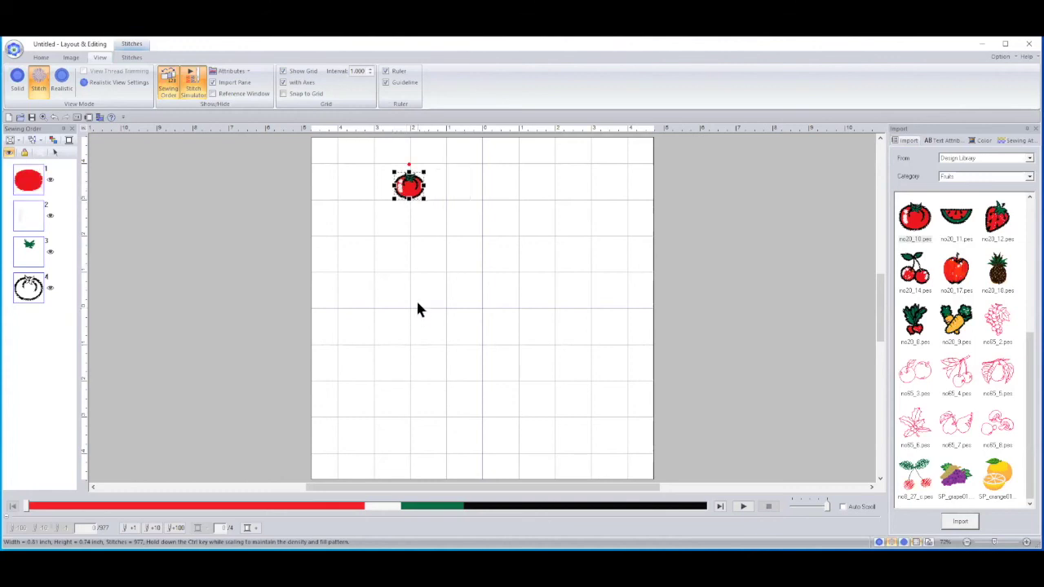
# Turn off the grid's with Axes option and the grid itself, and turn both back on
pyautogui.click(294, 83)
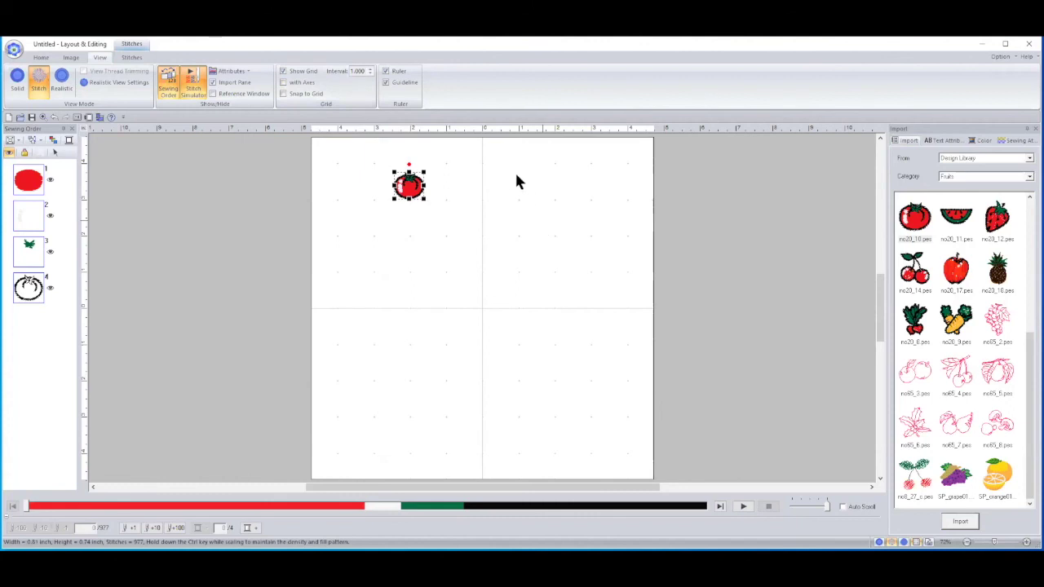
pyautogui.click(296, 70)
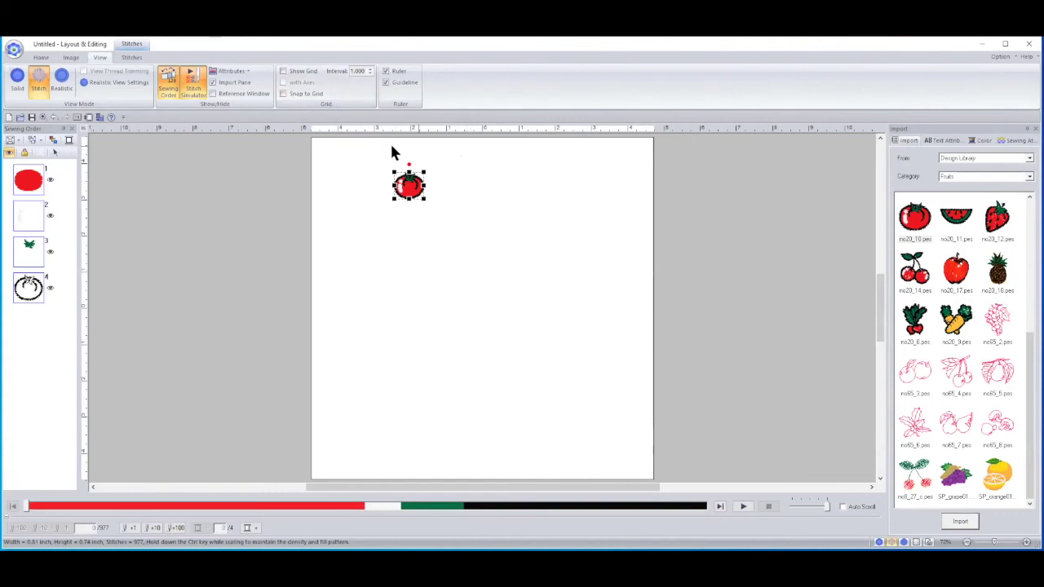
pyautogui.click(284, 71)
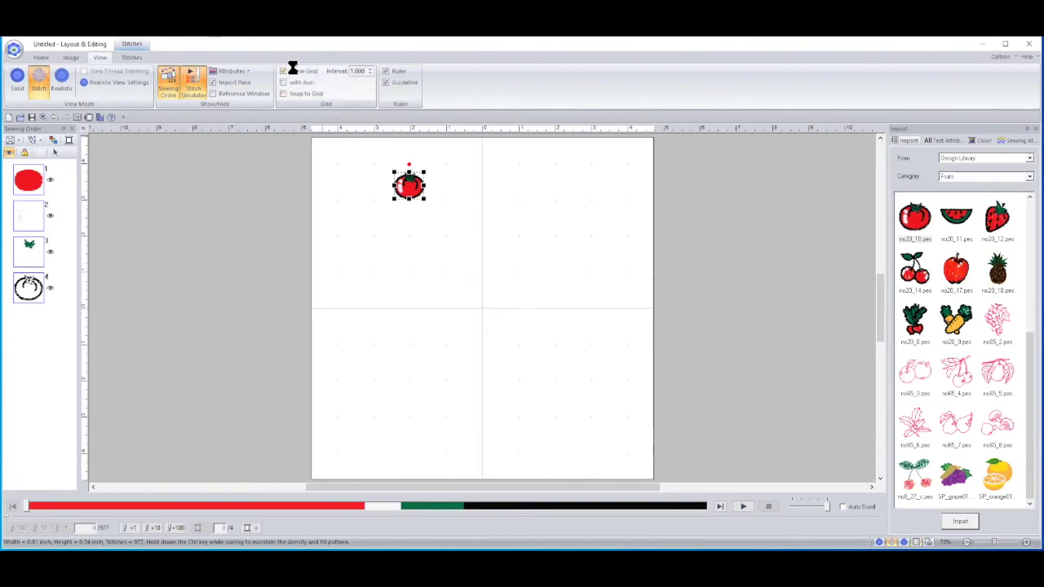
pyautogui.click(295, 83)
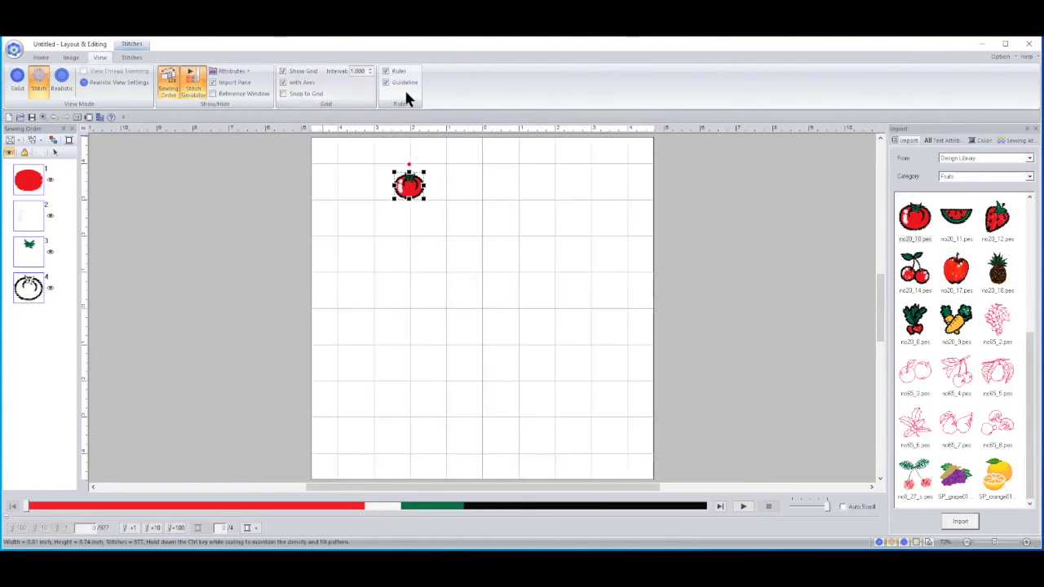
# Set the grid interval to .25 inch
pyautogui.doubleClick(347, 71)
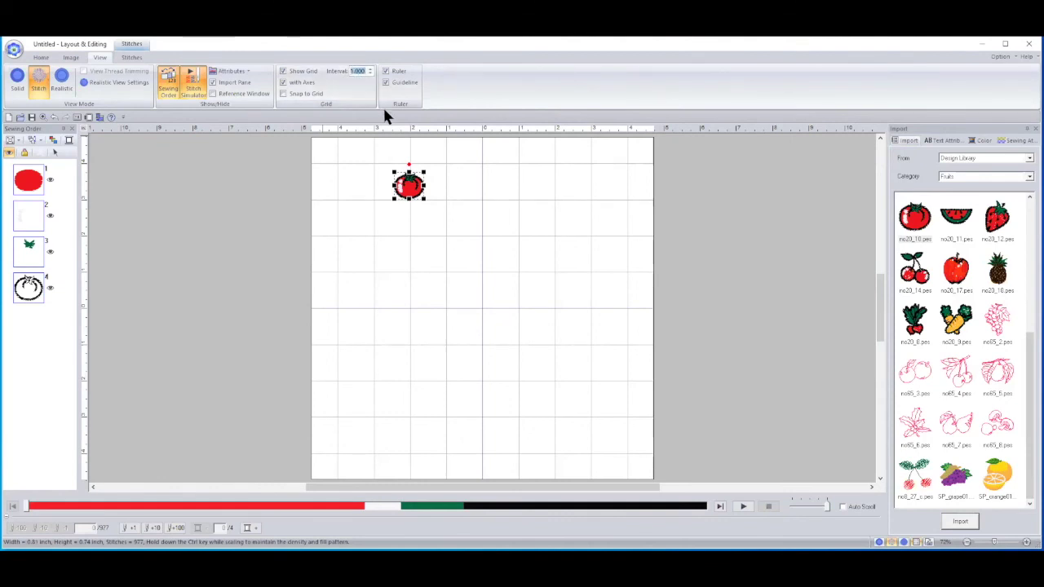
pyautogui.write('2')
pyautogui.press('BackSpace')
pyautogui.press('BackSpace')
pyautogui.write('.25')
pyautogui.press('Return')
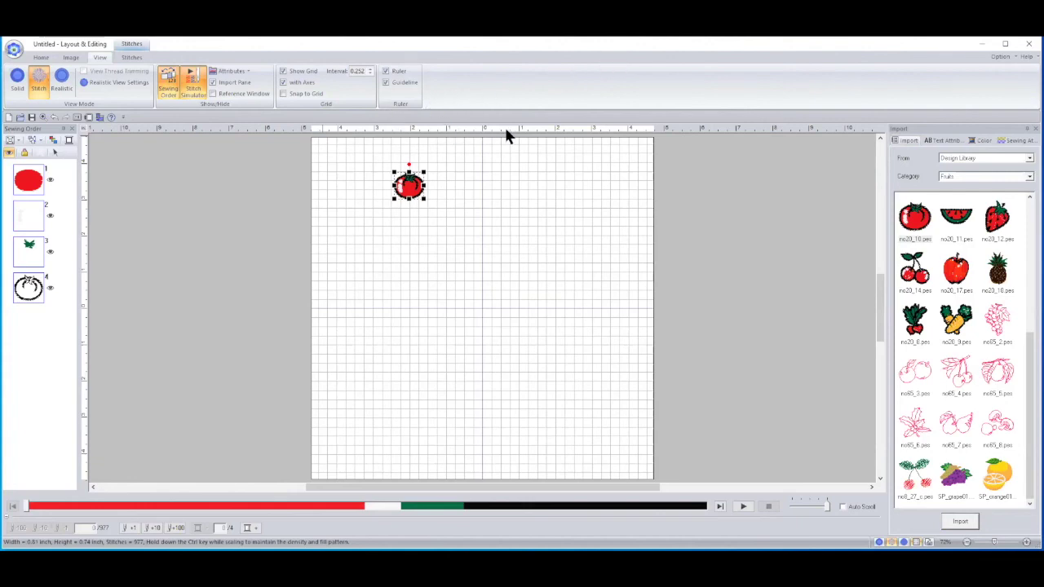
# Hide the rulers around the design page and show them again
pyautogui.click(394, 71)
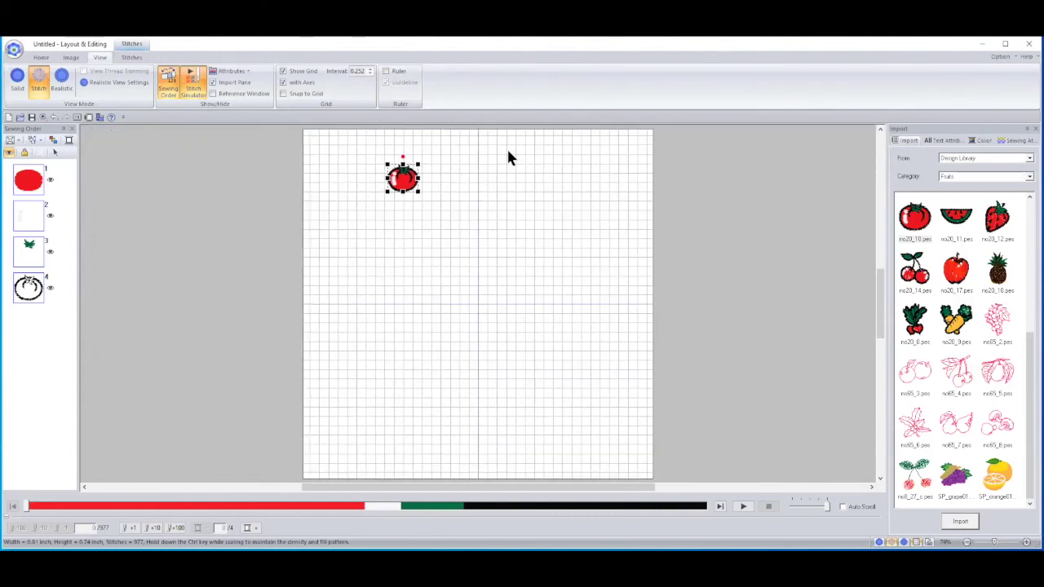
pyautogui.click(394, 71)
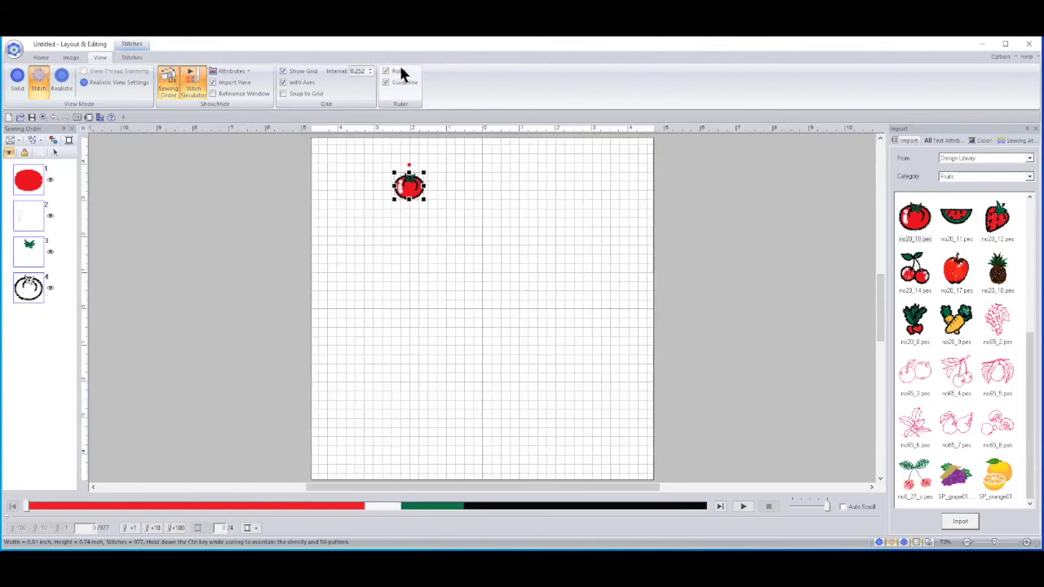